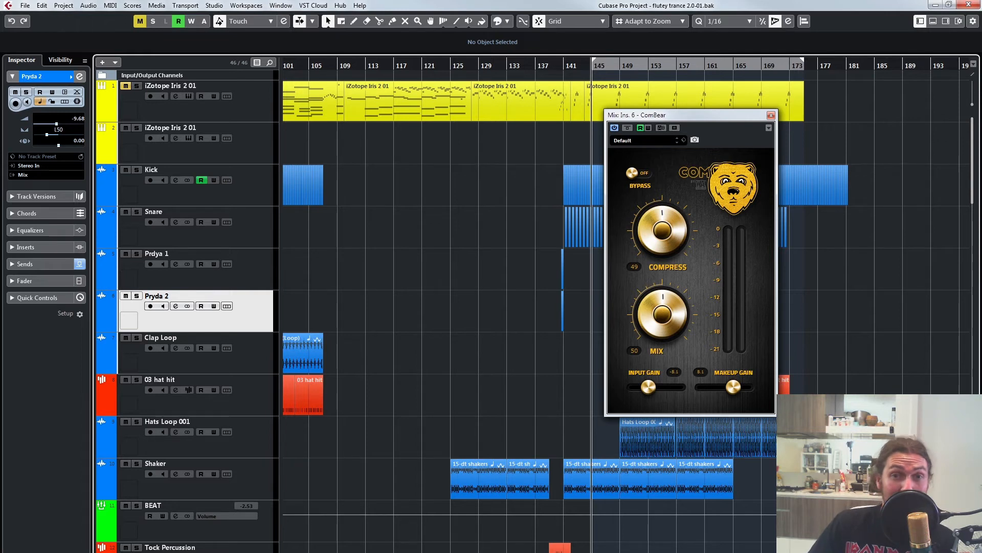
Step: Raise the Compress amount of ComBear on the Mix channel to 100, then return it to about 51
drag(663, 230, 663, 174)
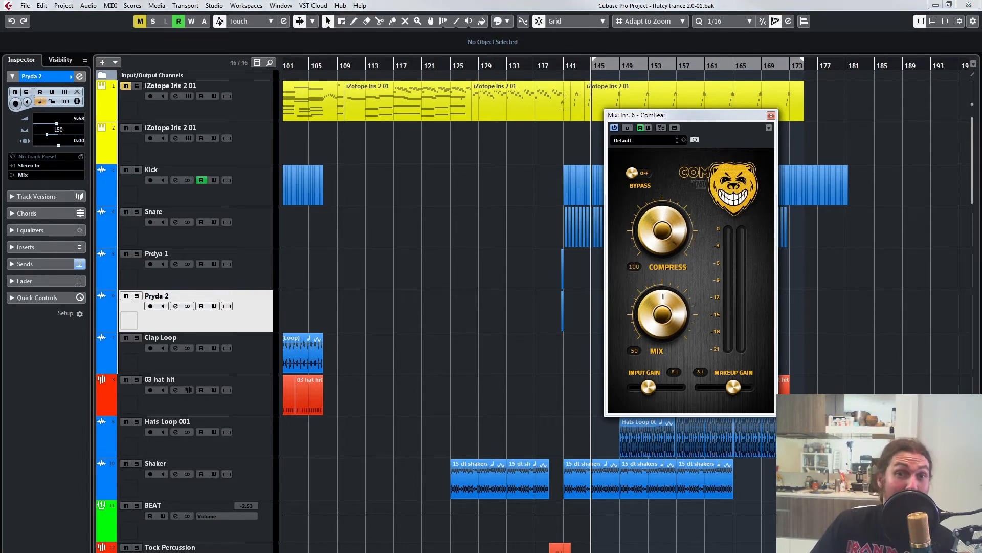
drag(662, 231, 663, 287)
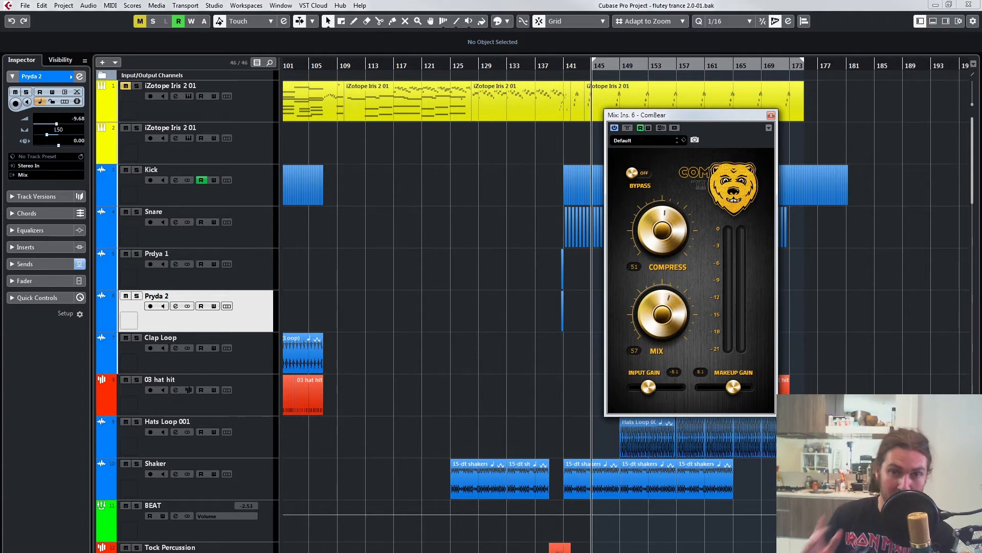
Step: Turn on cycle playback, set the loop range from bar 149 to bar 173, and move the ComBear window clear of it
key(KP_Divide)
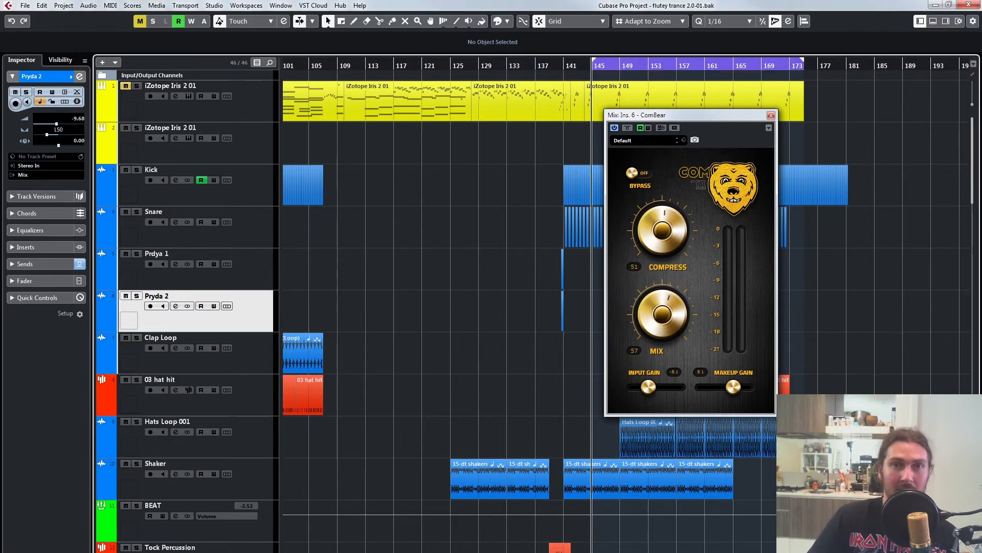
drag(594, 60, 621, 61)
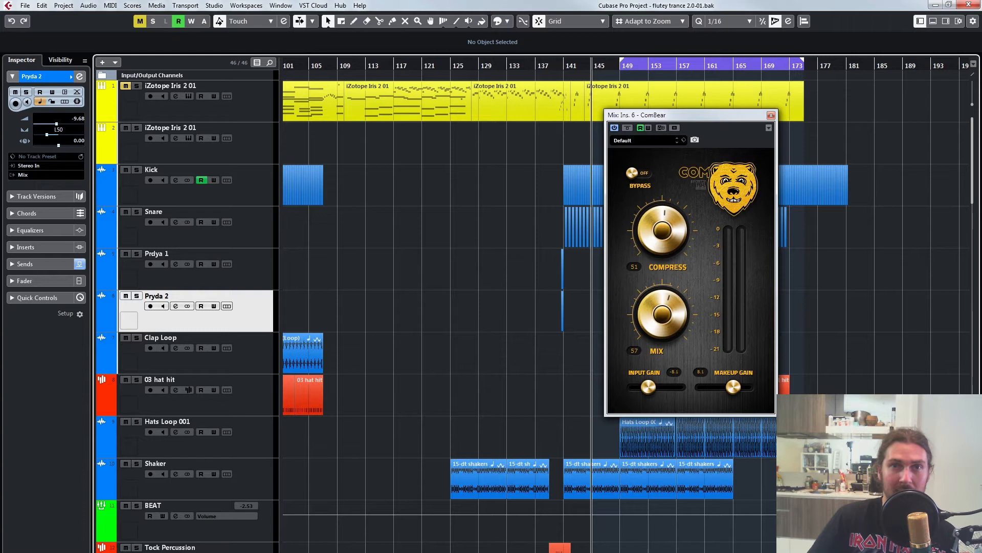
mouse_move(804, 60)
mouse_down()
mouse_move(735, 61)
mouse_move(790, 60)
mouse_up()
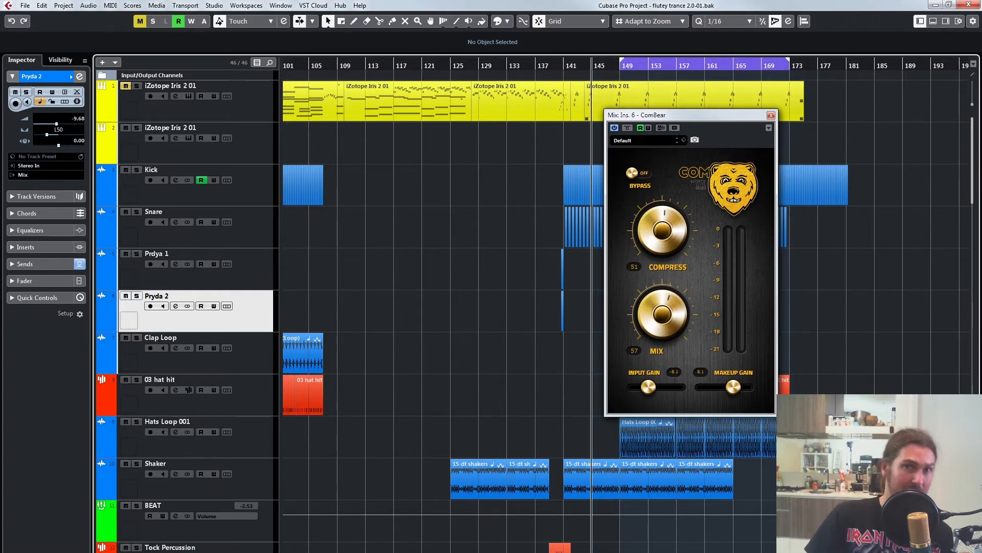
drag(665, 115, 386, 95)
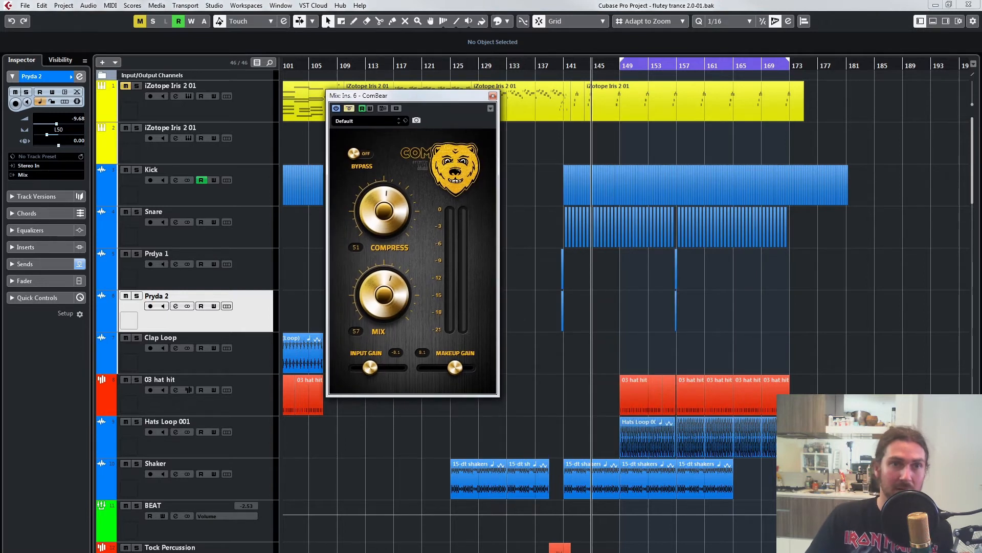
Step: Play the arrangement into the looped section and look through the tracks that are sounding
key(space)
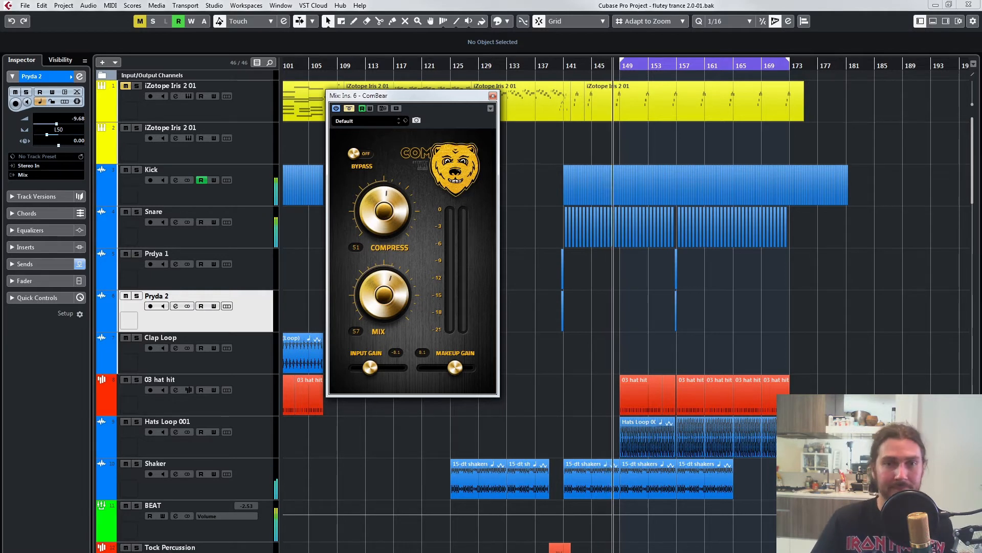
scroll(563, 307, down, 5)
scroll(563, 307, up, 5)
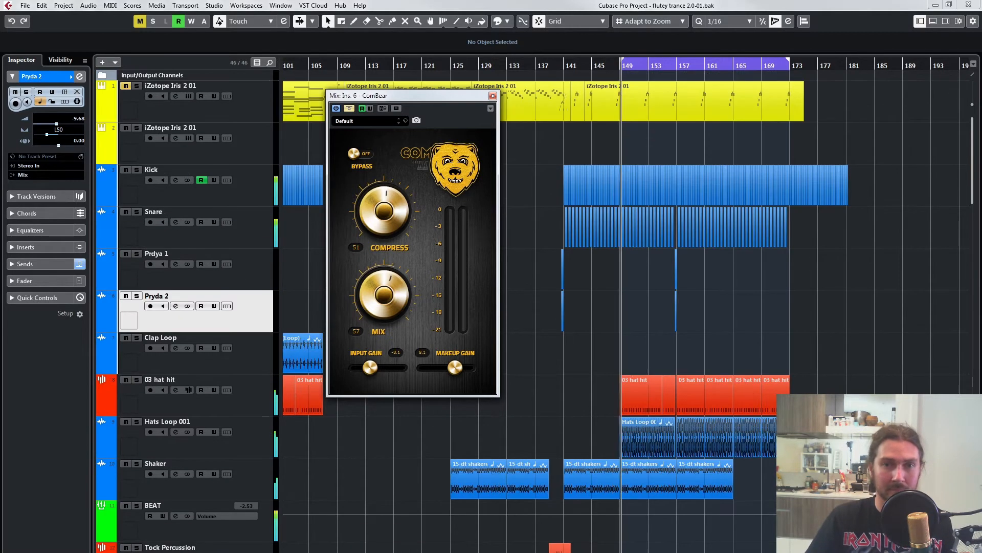
scroll(563, 307, down, 10)
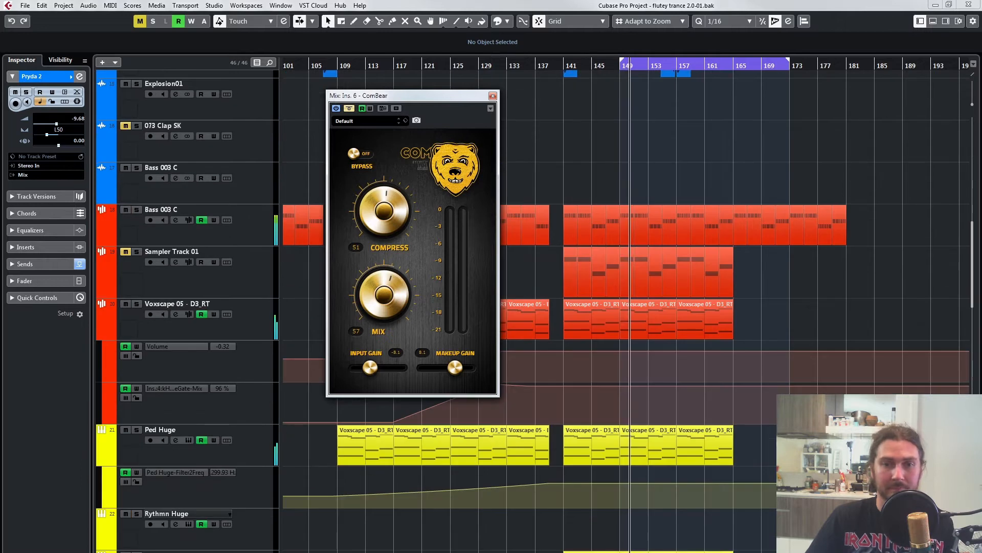
scroll(563, 307, up, 4)
scroll(563, 307, up, 5)
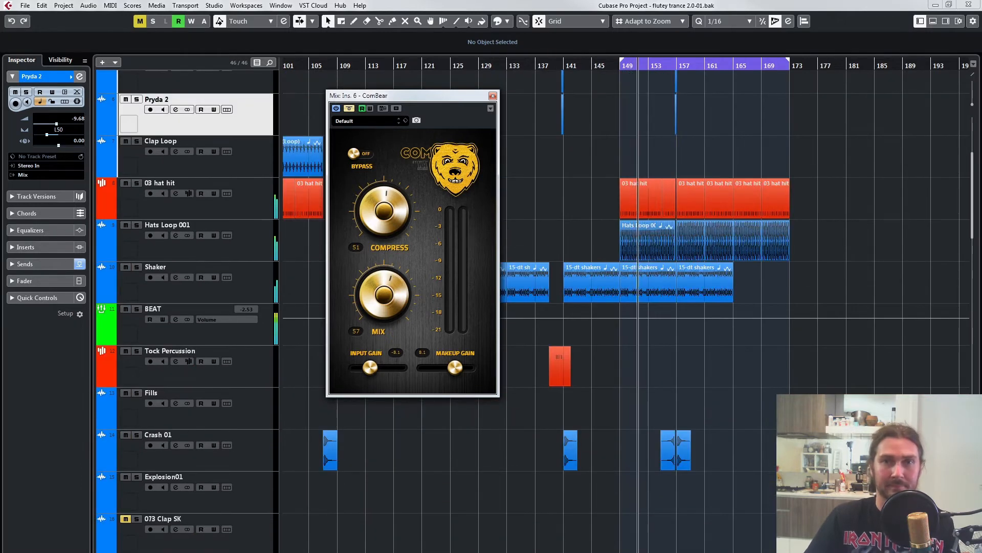
Step: Shorten the loop range to end at bar 165 and restart playback from its start at bar 149
click(786, 66)
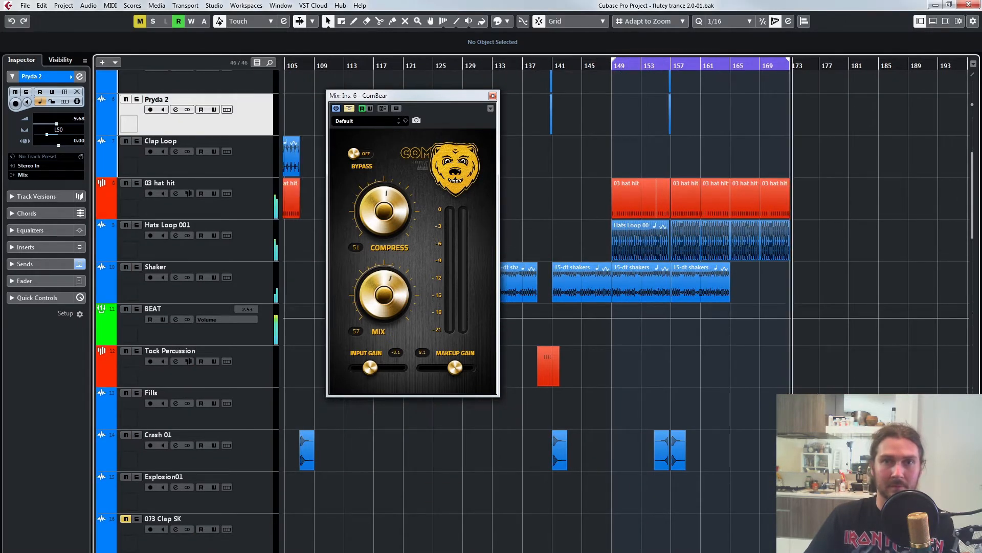
key(KP_1)
drag(788, 60, 729, 60)
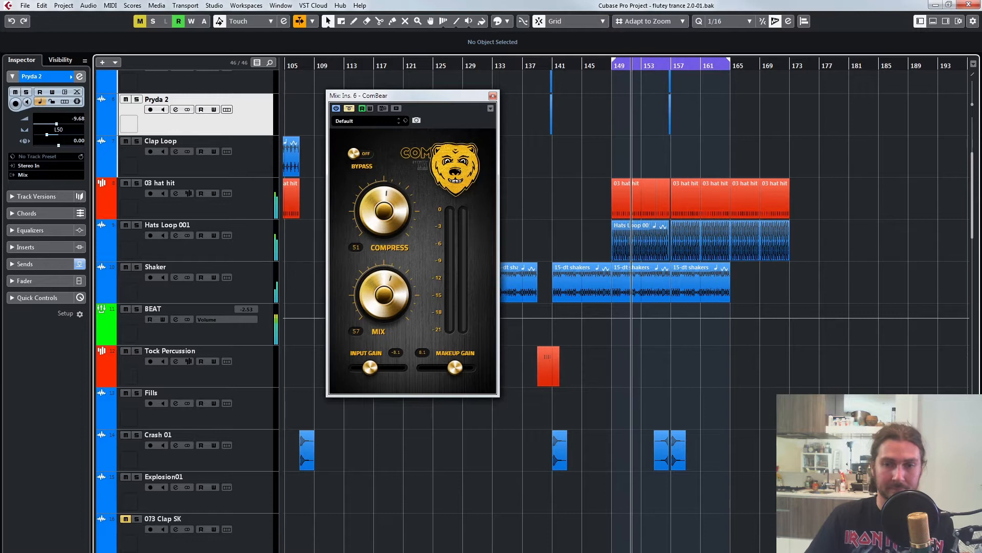
Step: Play and stop the loop between bars 149 and 165 to audition the ComBear compression on the Mix channel
key(alt+Tab)
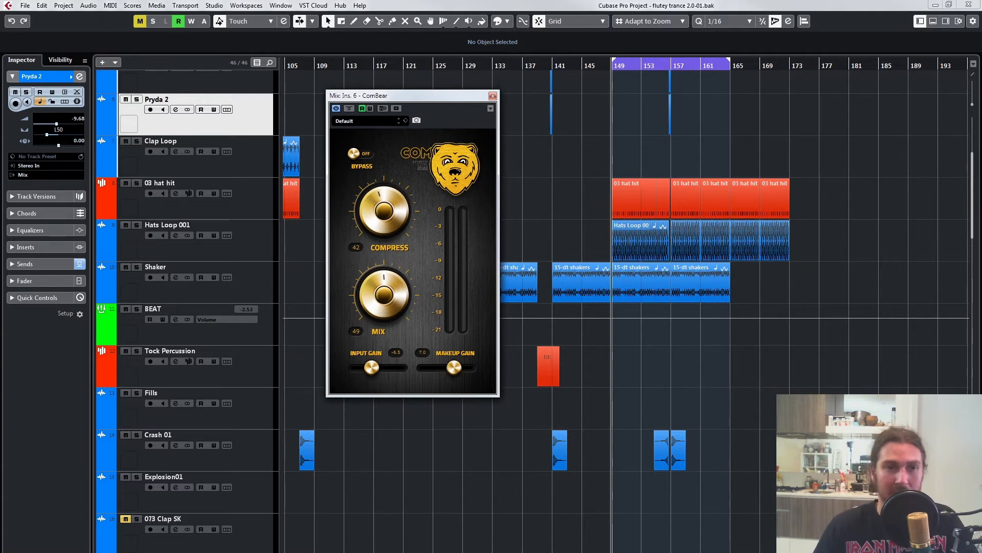
key(space)
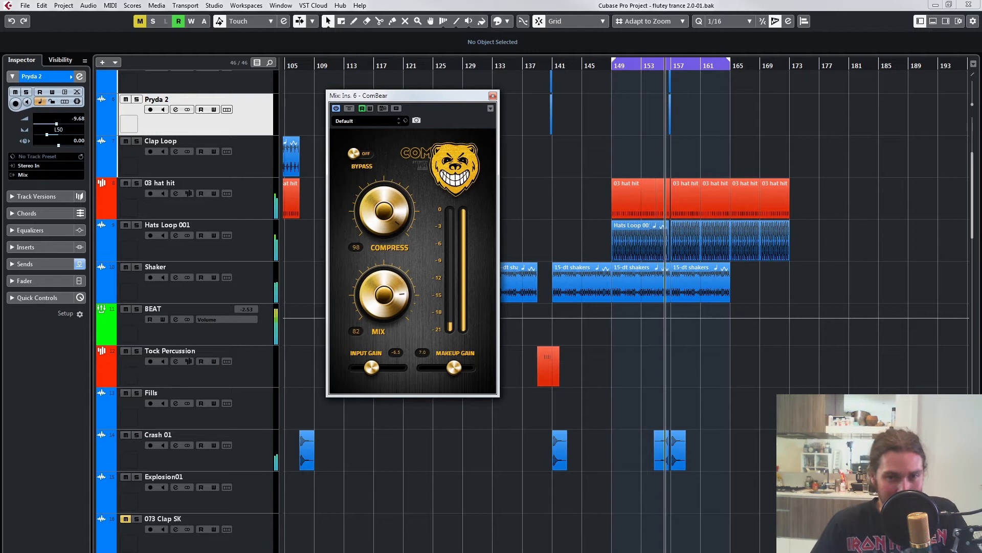
key(space)
key(space)
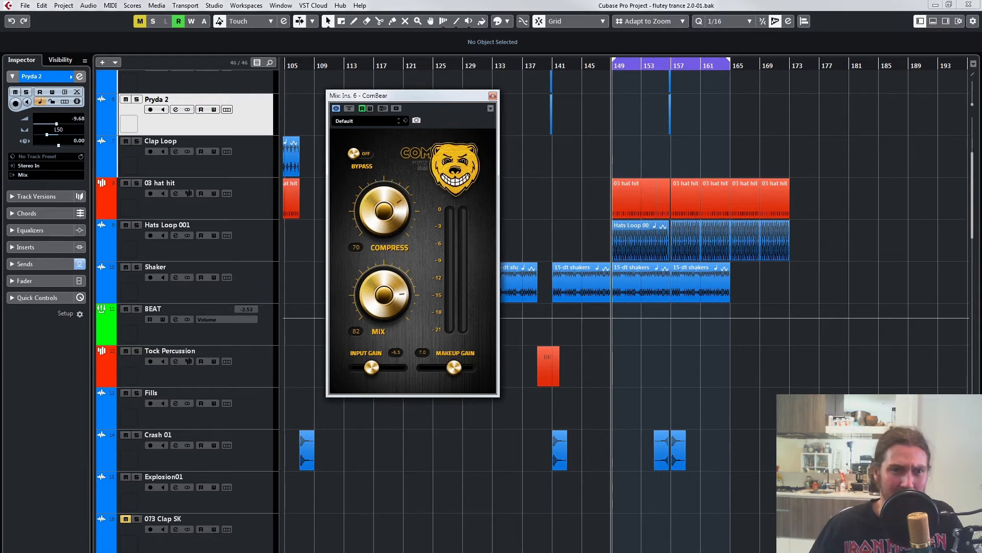
key(space)
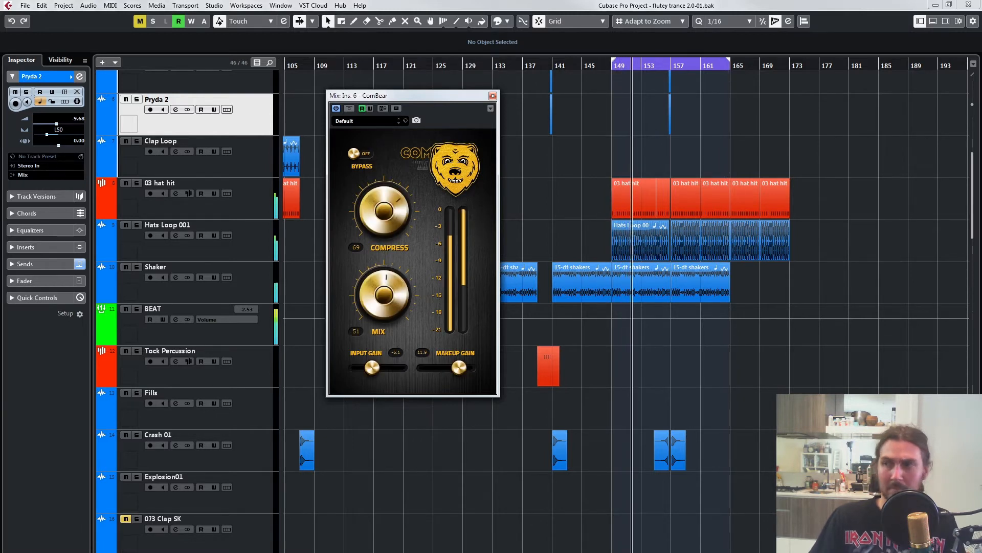
key(space)
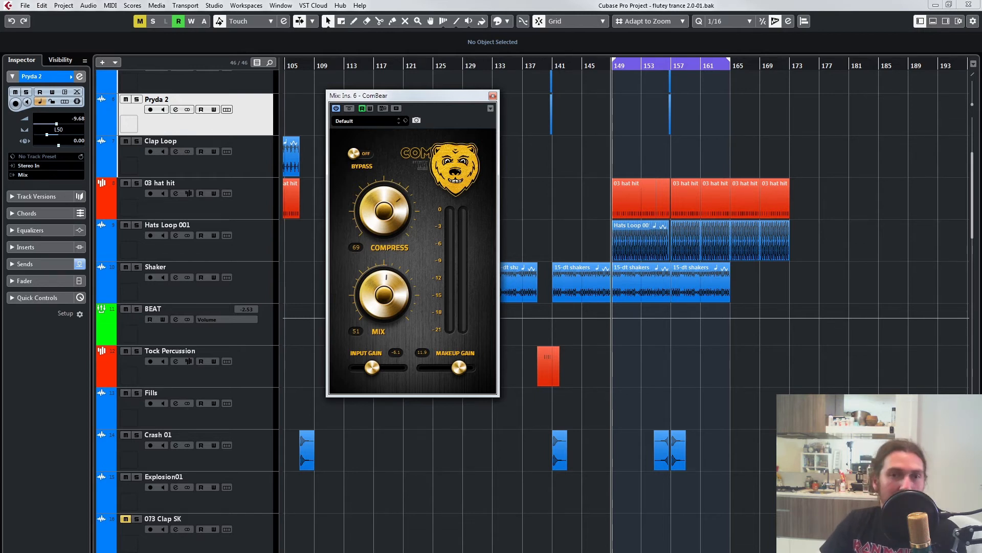
Step: Select the Fills track and close the Mix channel's ComBear window
click(205, 374)
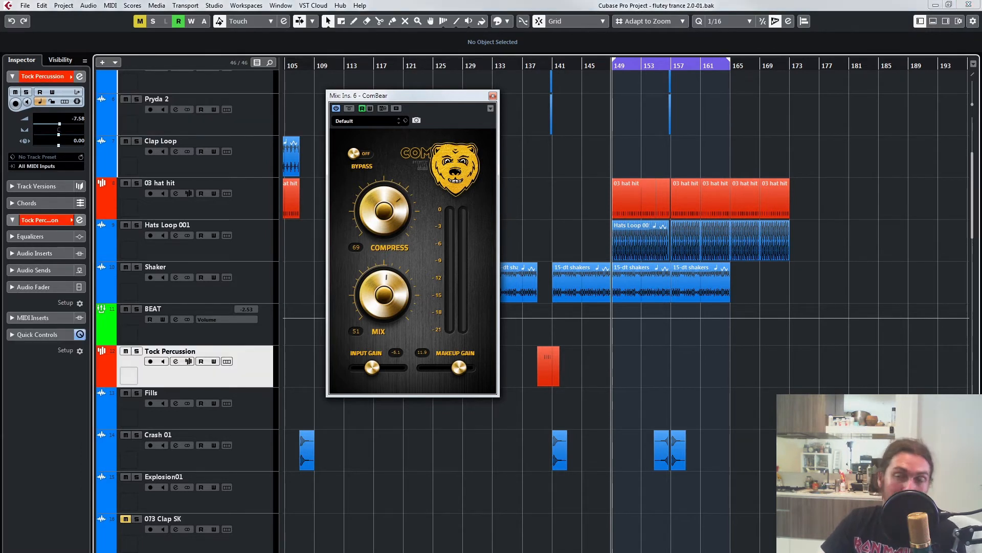
click(205, 415)
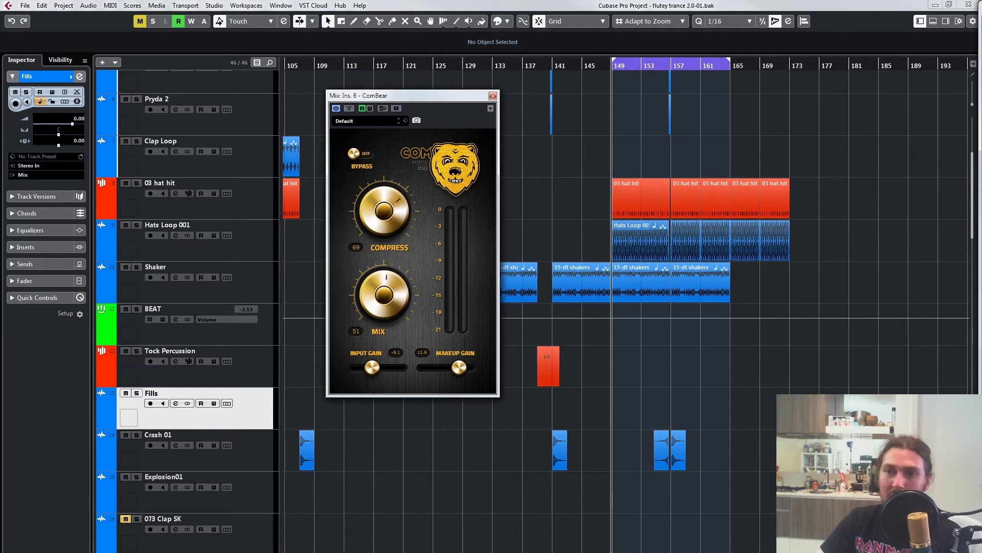
key(ctrl+w)
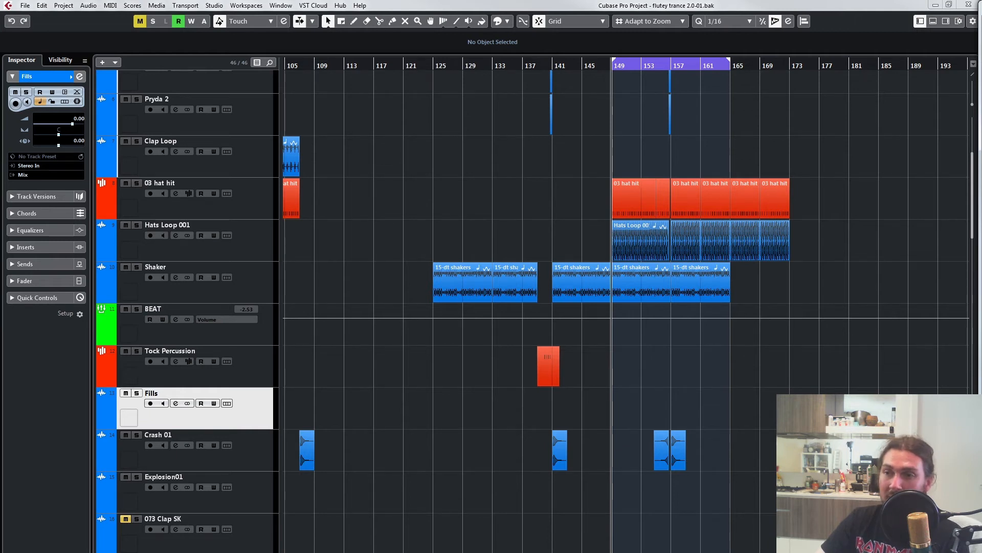
Step: Solo the BEAT group and play the loop to hear its drum tracks through ComBear
click(136, 309)
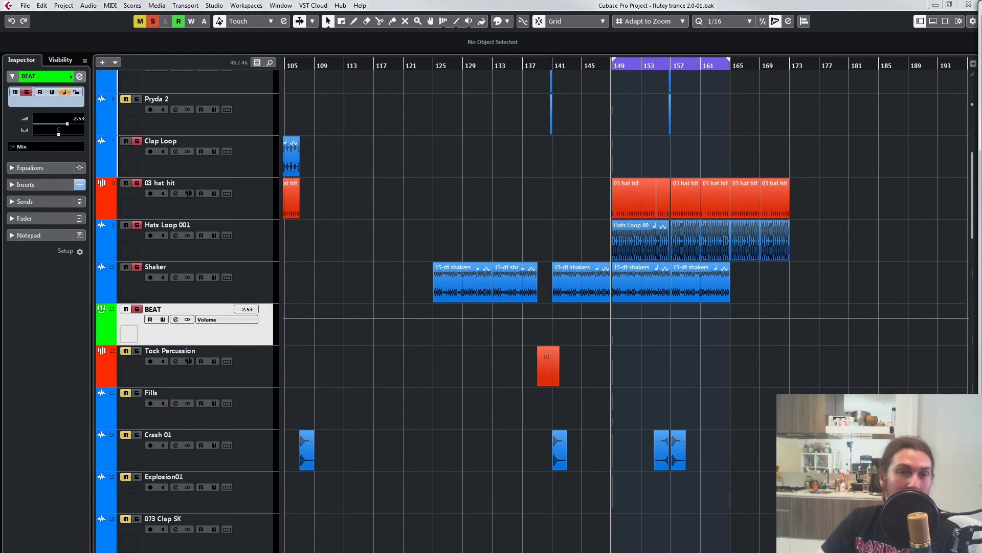
key(space)
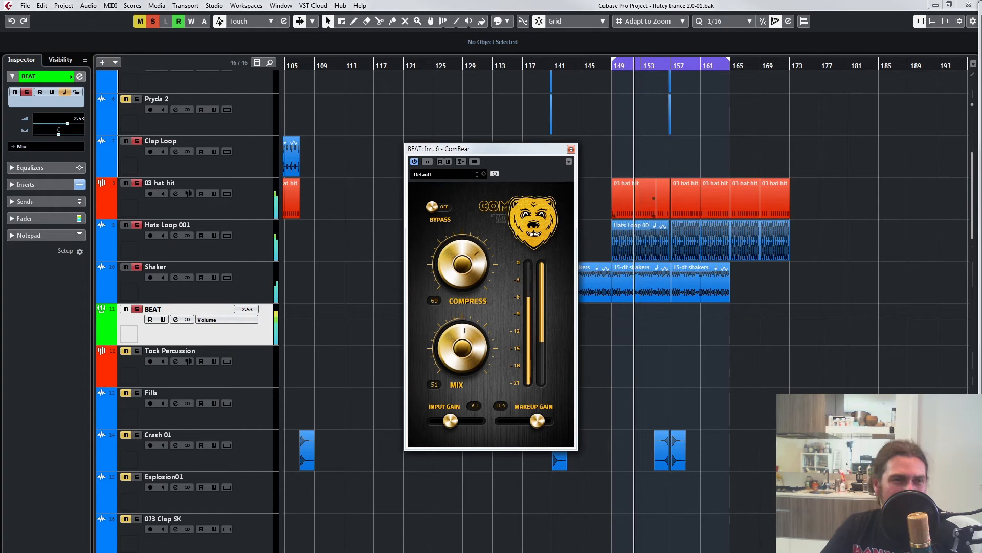
scroll(665, 332, down, 2)
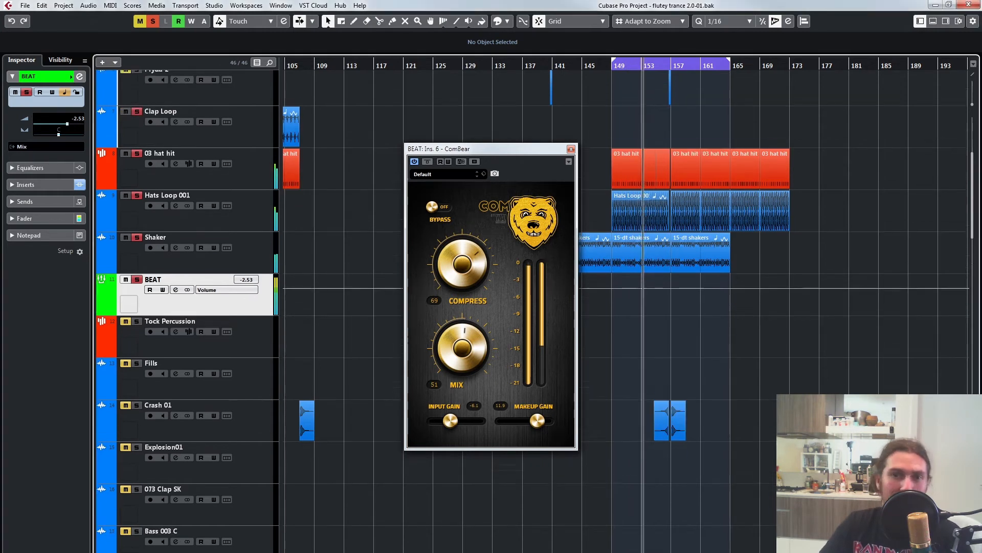
scroll(666, 332, up, 5)
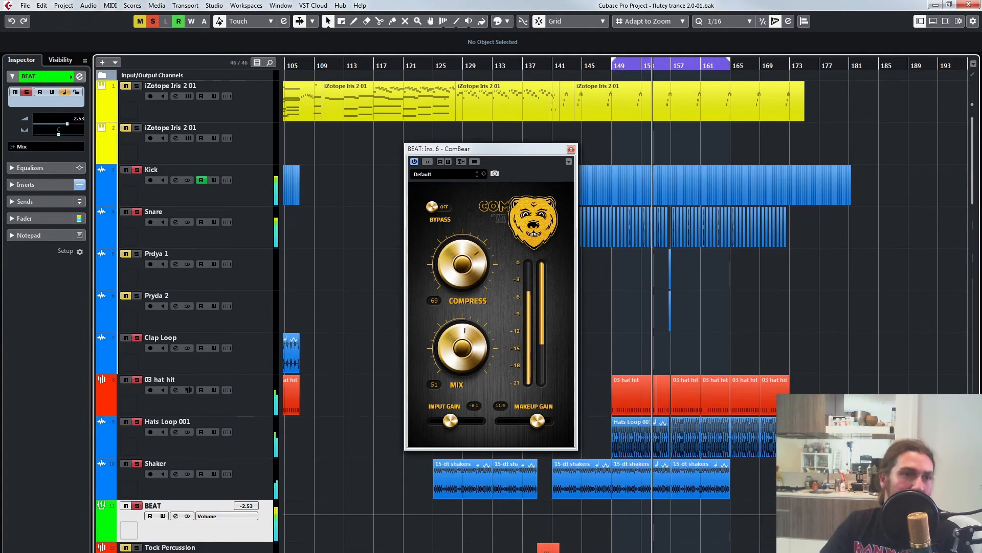
scroll(666, 333, down, 2)
scroll(666, 333, down, 2)
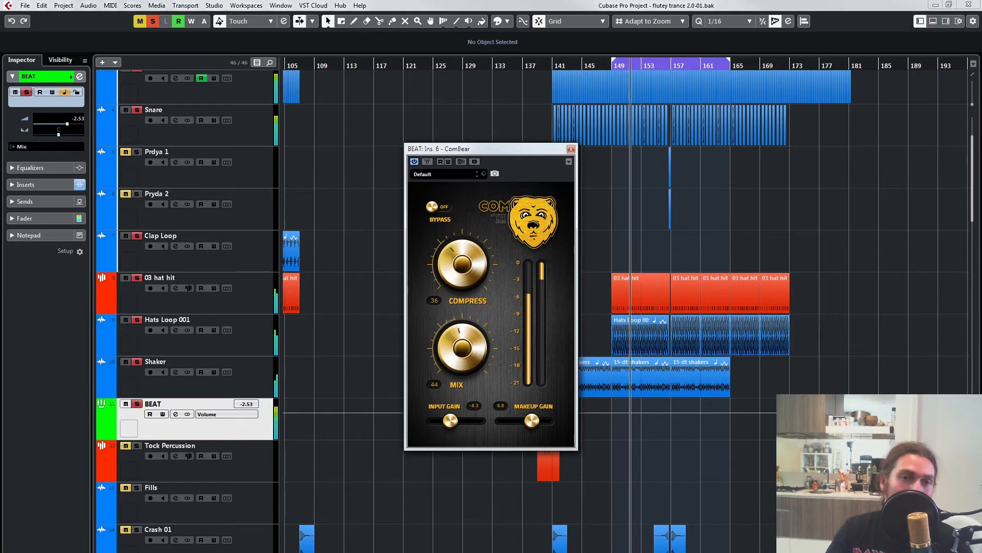
Step: Compare the soloed BEAT group with ComBear bypassed and active twice during playback
click(439, 206)
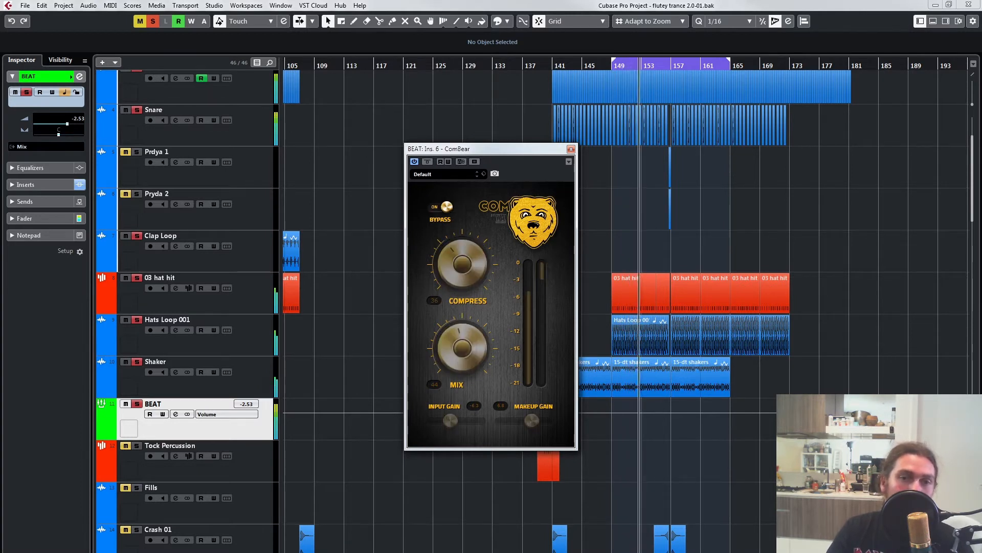
click(440, 206)
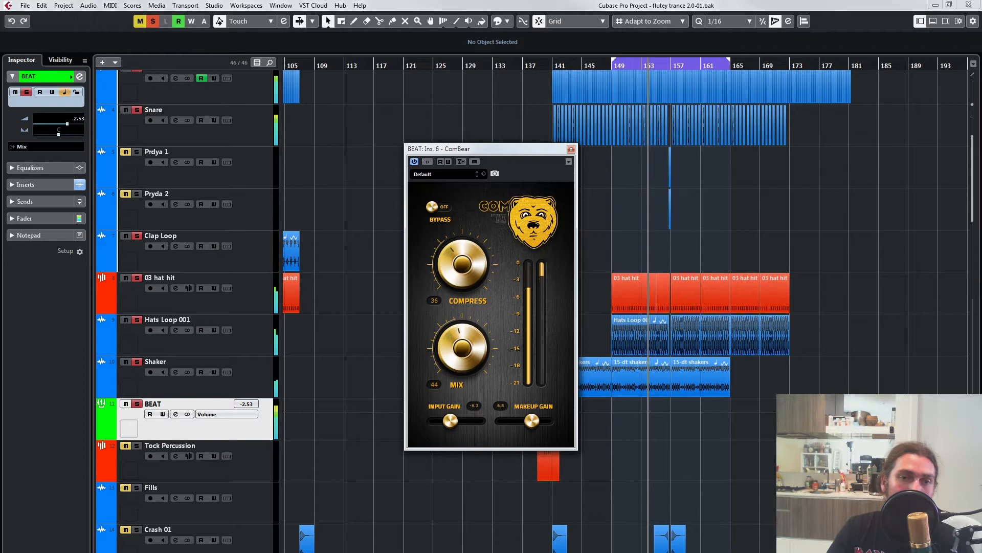
click(440, 206)
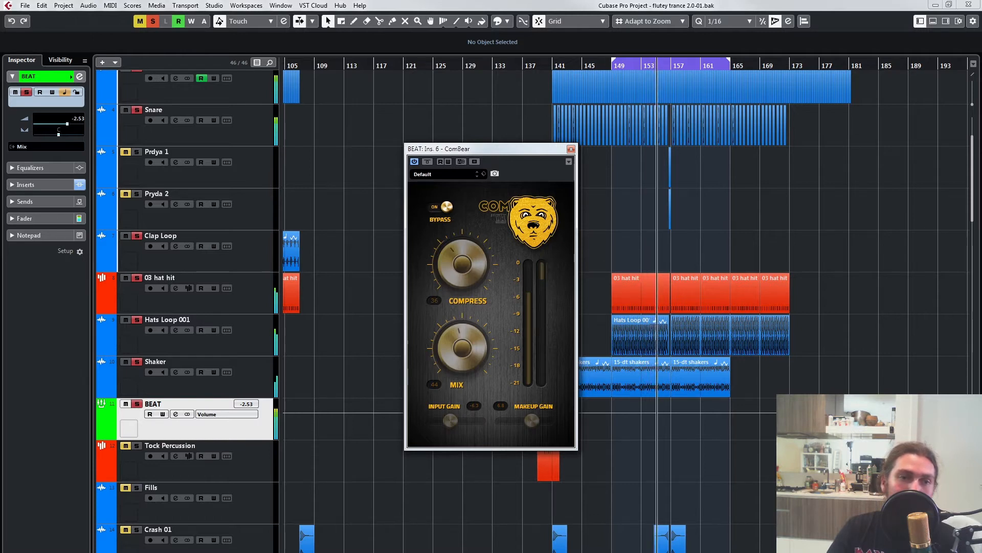
click(440, 206)
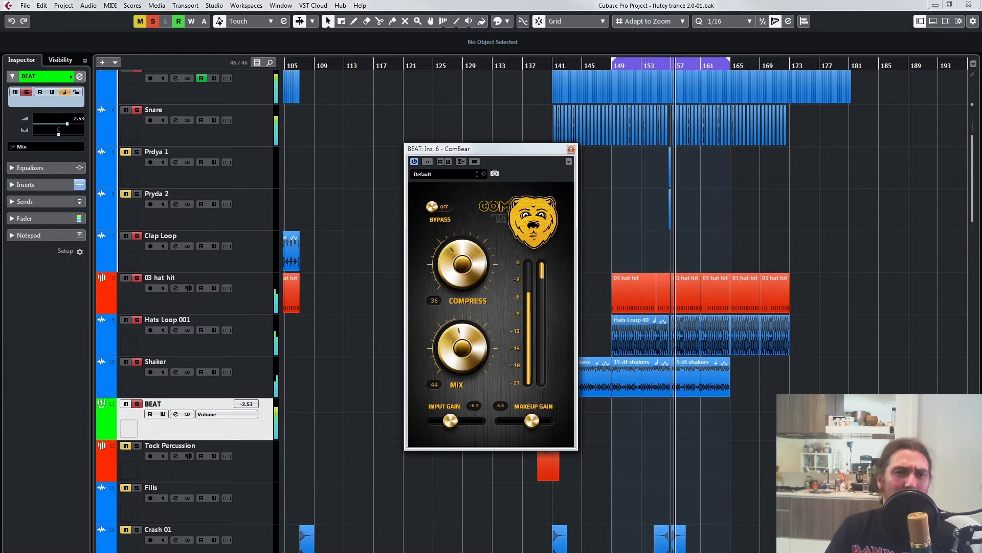
Step: Set ComBear on the BEAT group to Compress 38, input gain -4.4 and Mix 53
drag(462, 264, 463, 261)
drag(450, 421, 452, 420)
drag(463, 348, 462, 344)
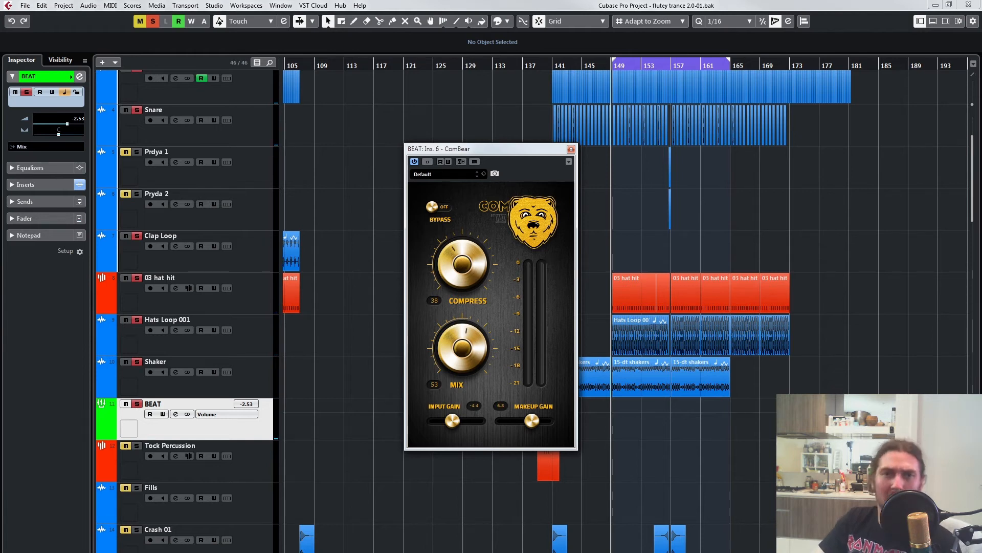
Step: Unsolo the BEAT group and compare ComBear bypassed and active while the full mix plays
key(s)
key(space)
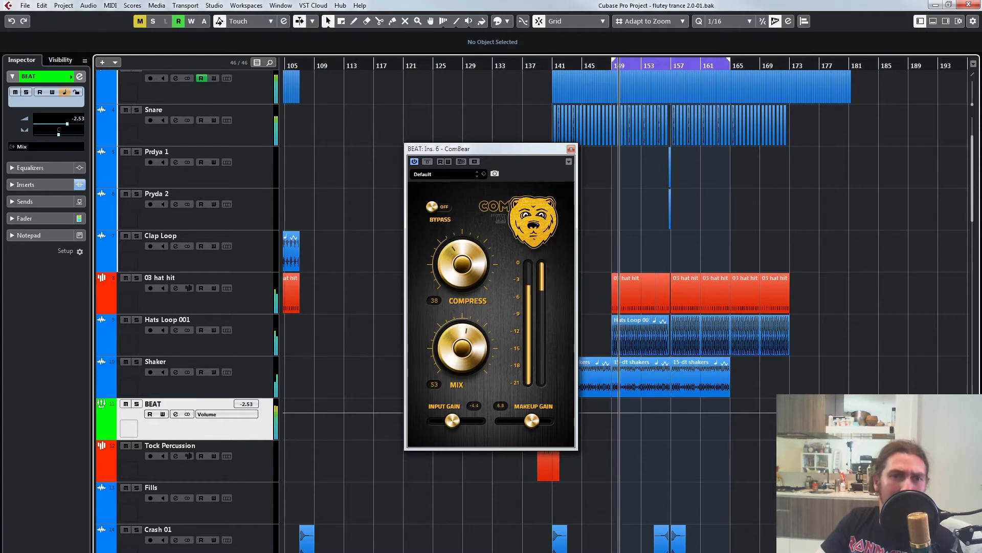
click(440, 206)
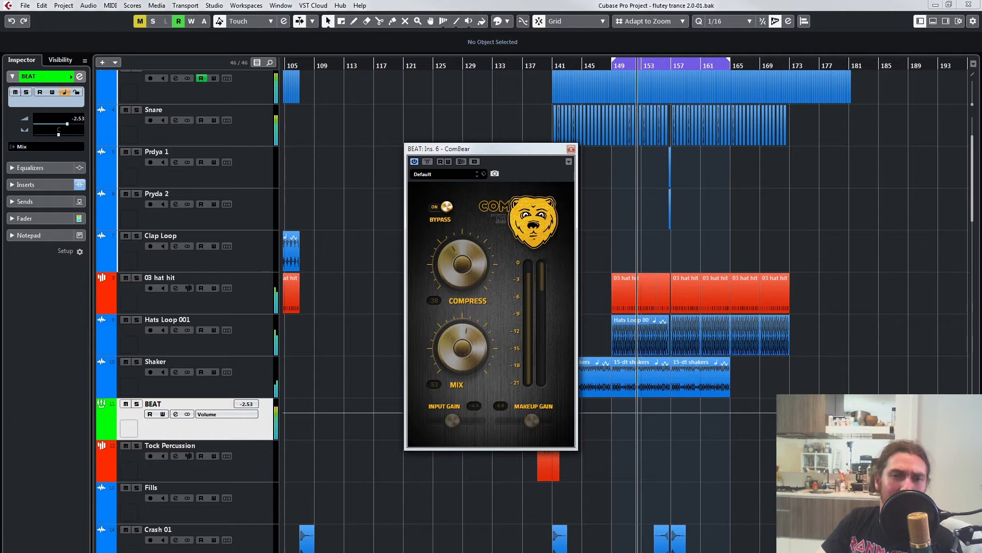
click(440, 206)
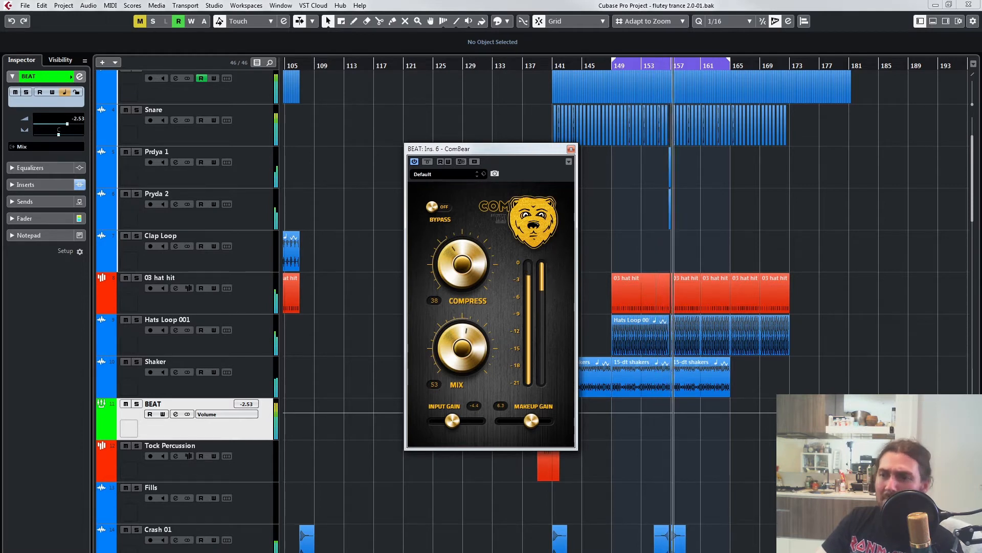
click(439, 207)
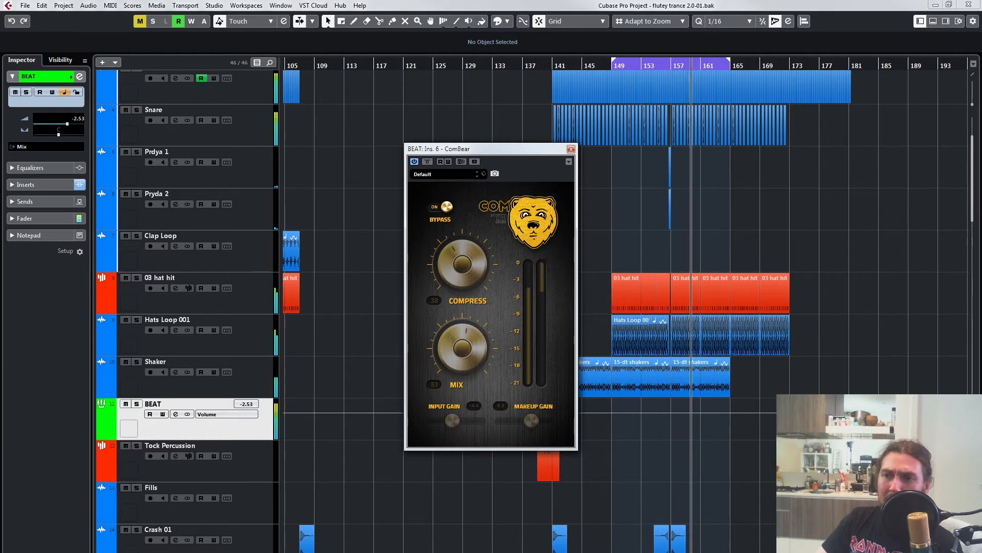
click(439, 207)
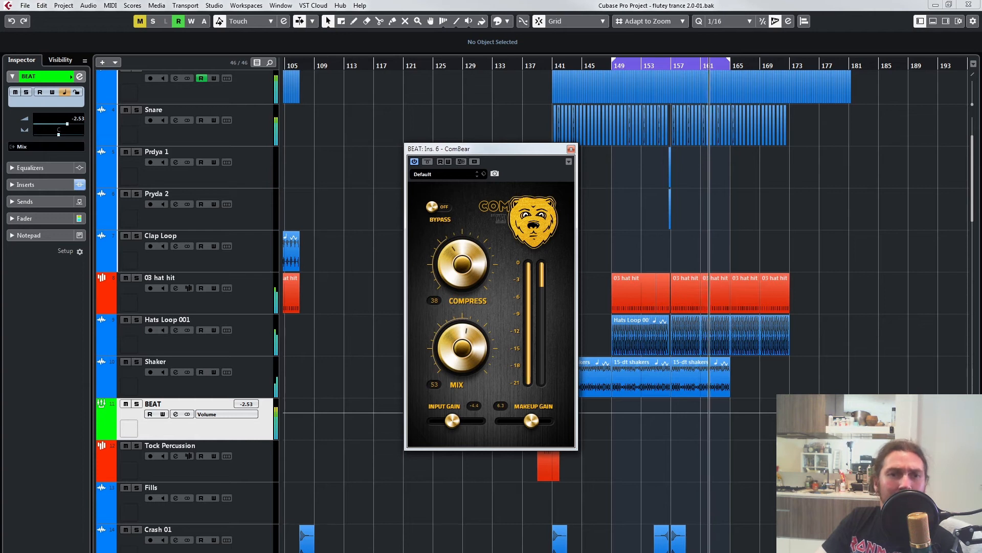
Step: Compare the BEAT group's ComBear bypassed and active once more in the full mix
click(439, 206)
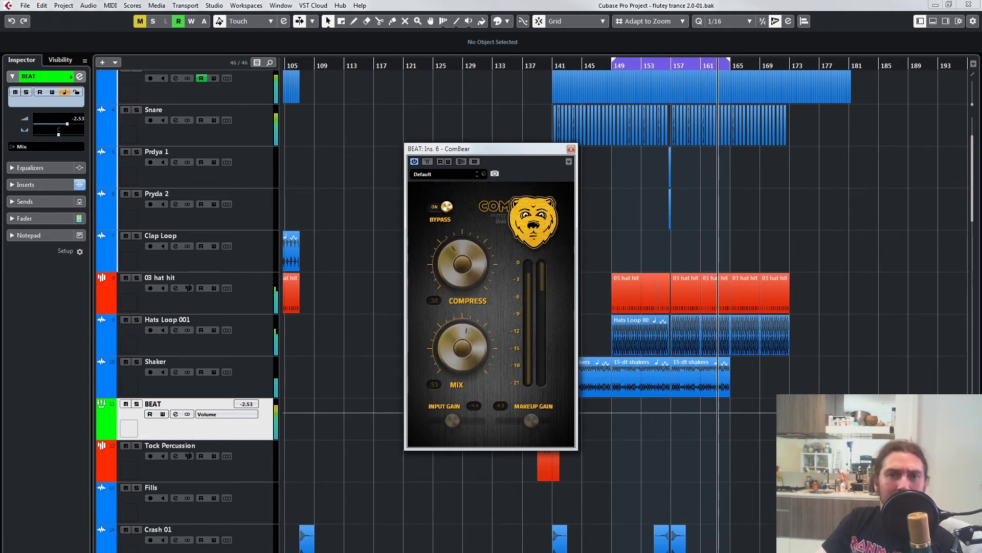
click(439, 206)
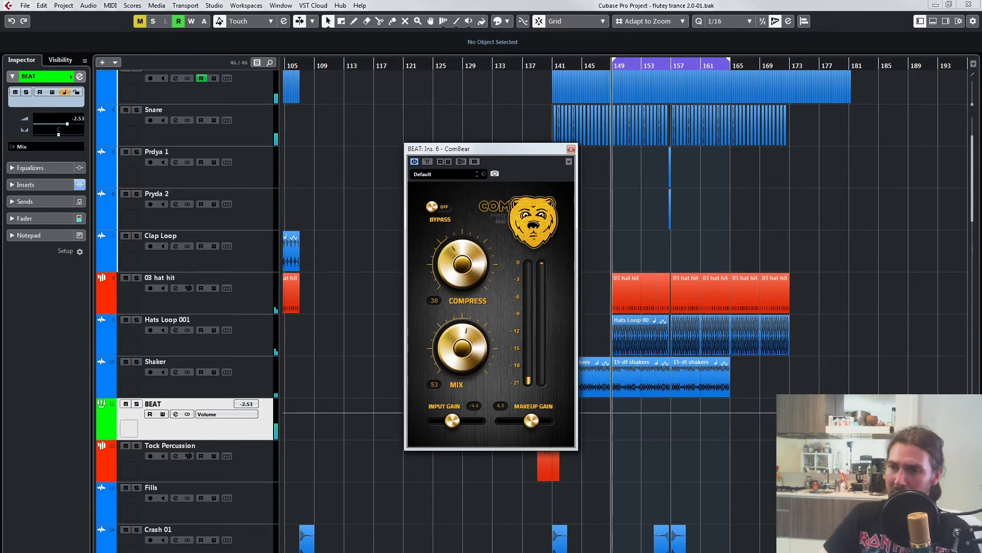
Step: Solo the Bass 003 C instrument track and compare its ComBear bypassed and active while the loop plays
click(136, 300)
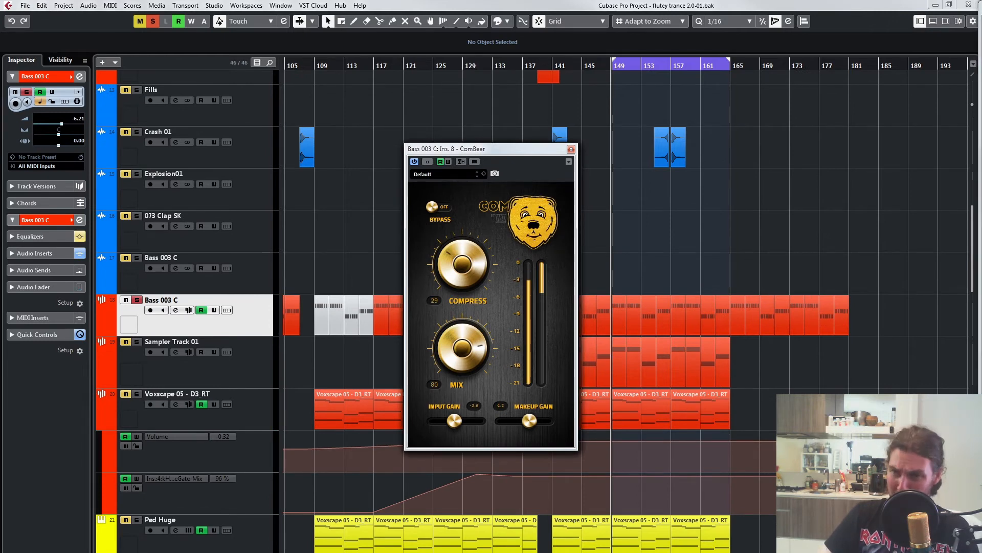
click(439, 207)
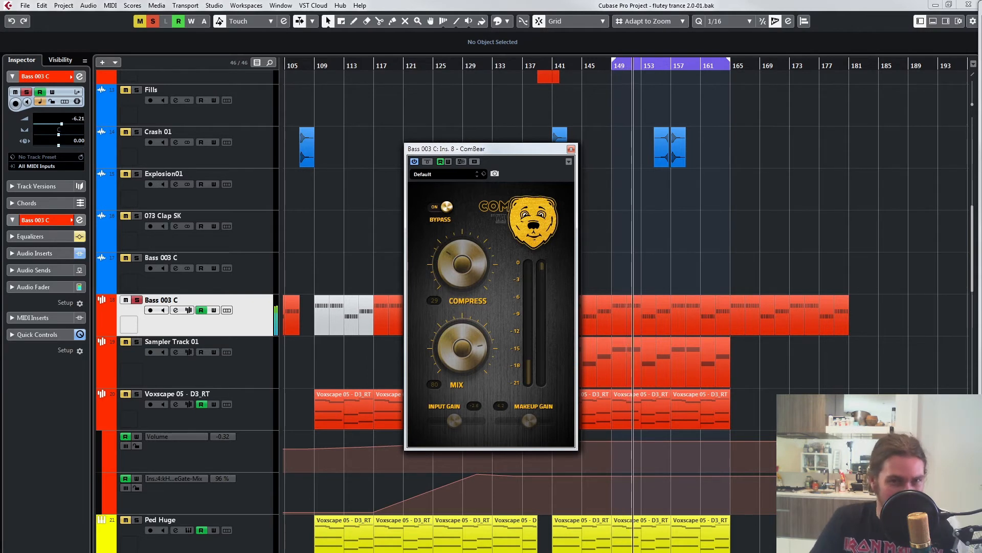
click(440, 207)
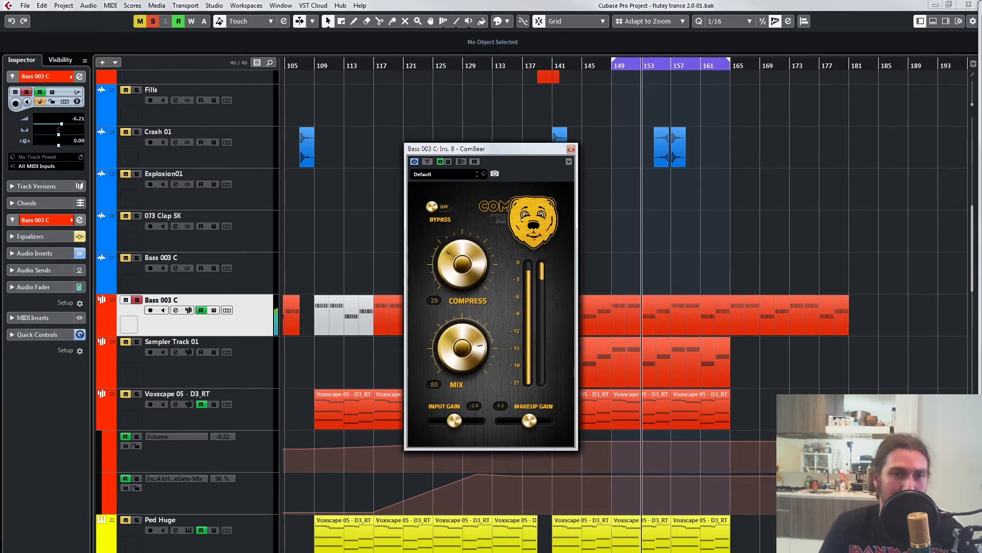
Step: Set the bass track's ComBear to input gain 11.0 and makeup gain about -1.8, keeping Compress at 29
drag(529, 421, 527, 420)
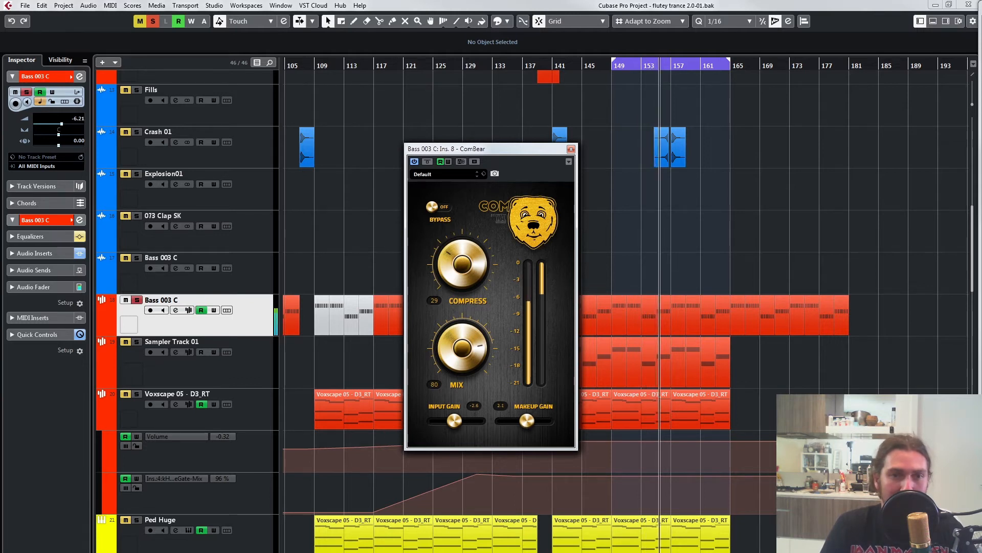
drag(454, 421, 520, 420)
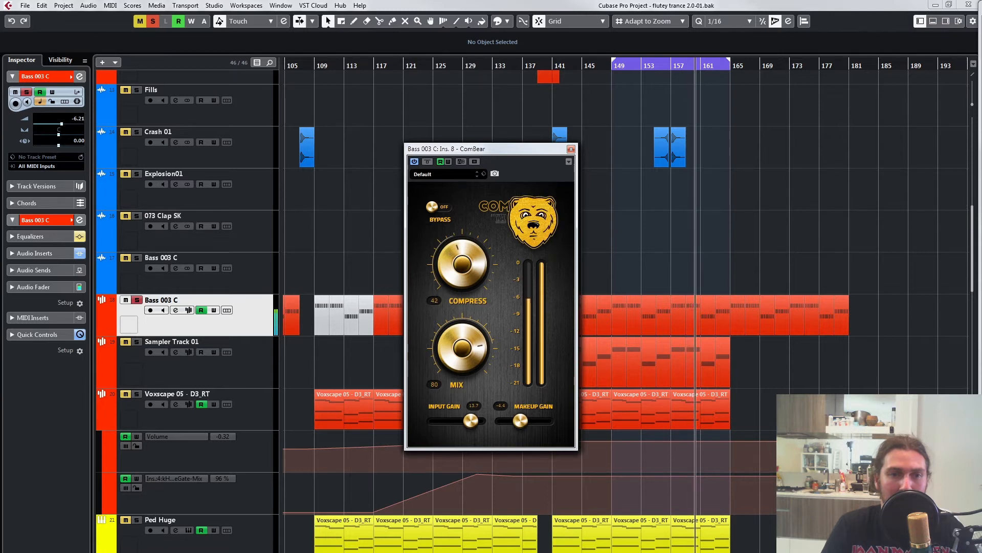
drag(470, 421, 523, 421)
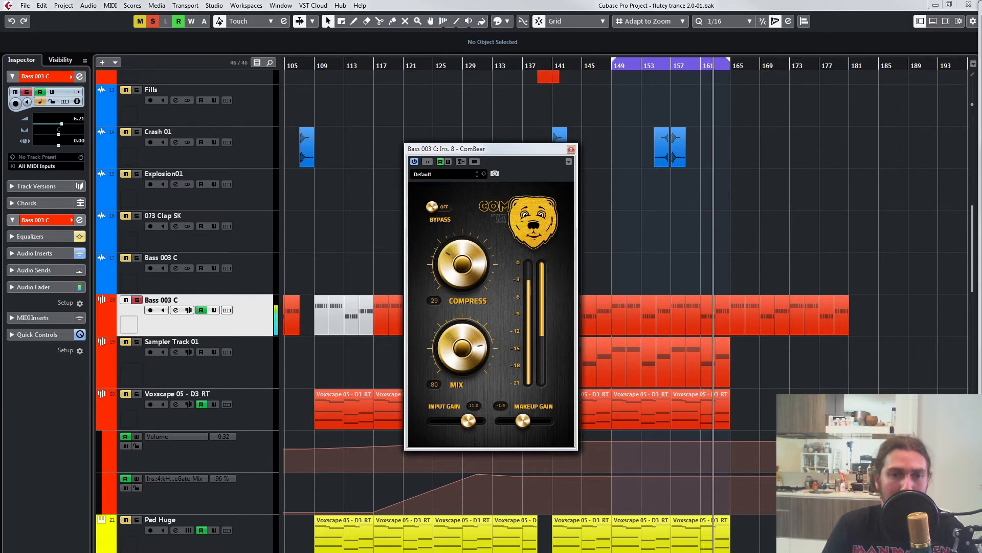
Step: Try the bass ComBear fully wet at Mix 100 with slightly more makeup gain, and settle the Mix at 61
drag(462, 347, 463, 384)
drag(462, 348, 463, 302)
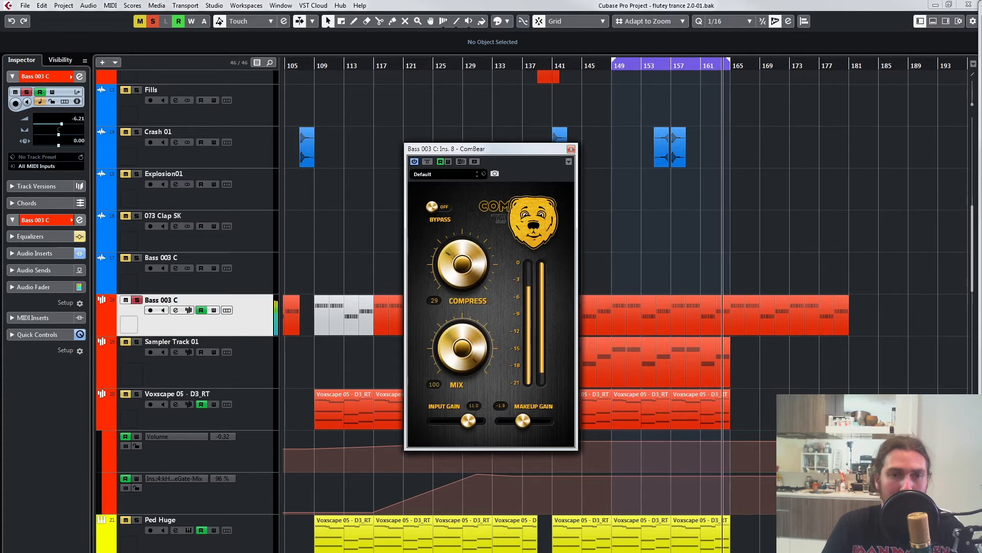
drag(523, 421, 524, 421)
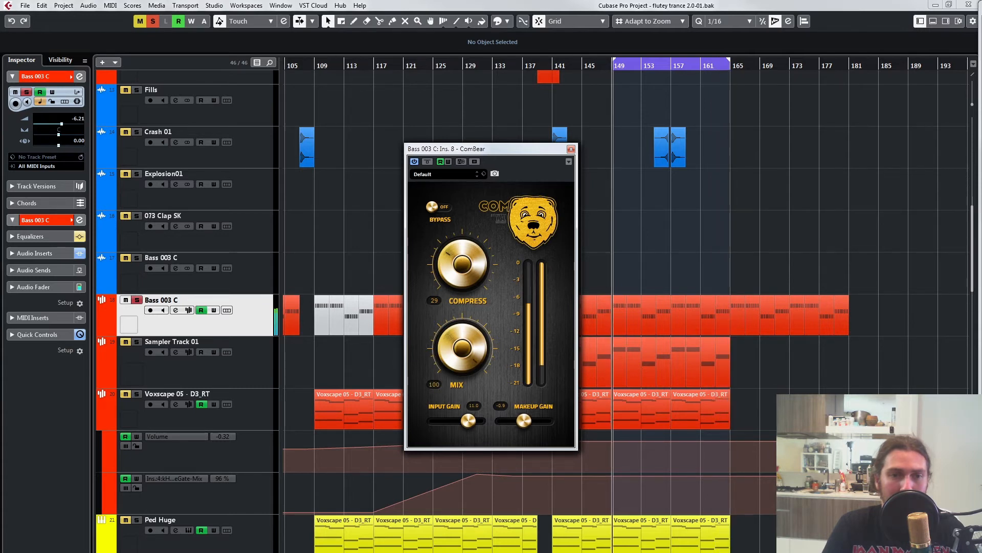
drag(463, 348, 463, 368)
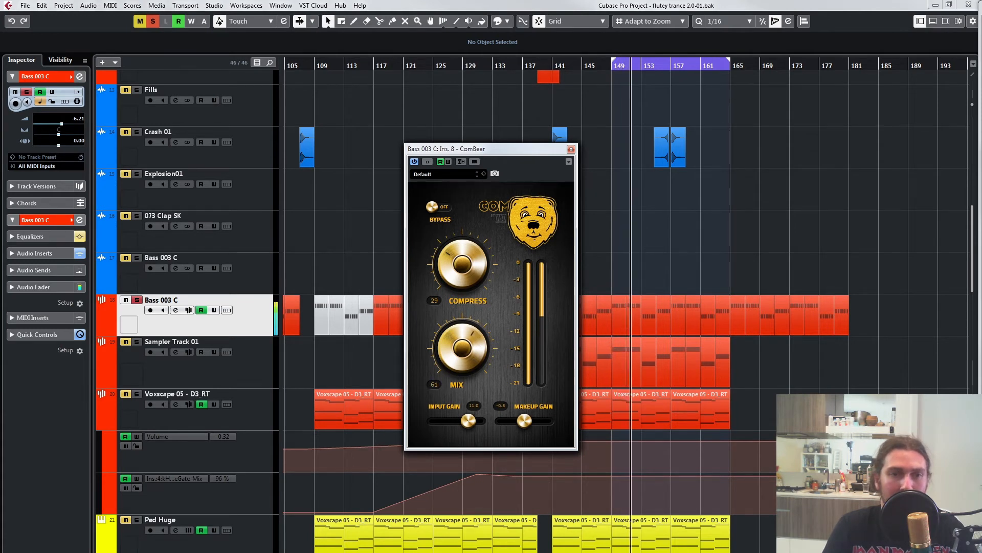
Step: Lower the bass ComBear's makeup gain to -5.3, toggling bypass to match the processed level to the dry sound
click(439, 206)
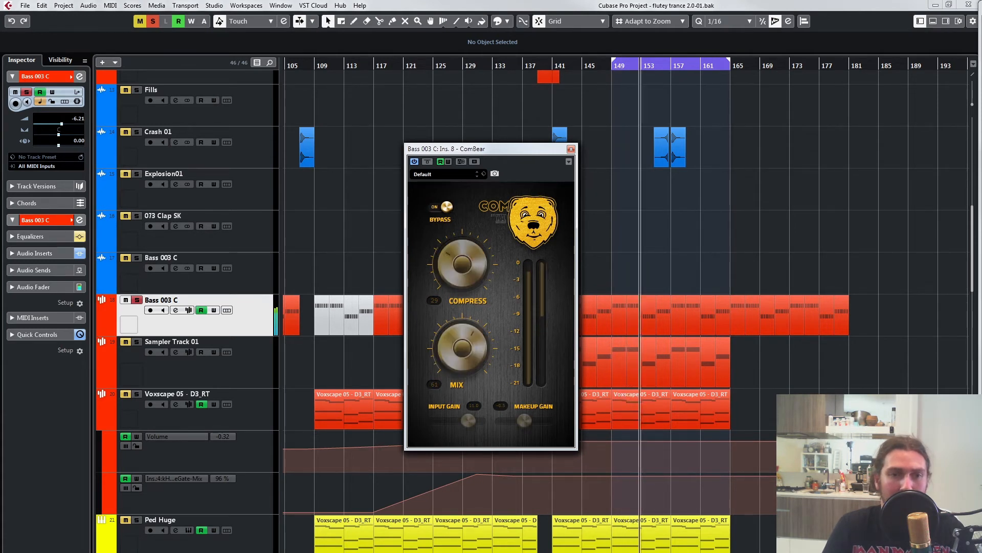
click(440, 207)
drag(524, 421, 522, 420)
click(439, 207)
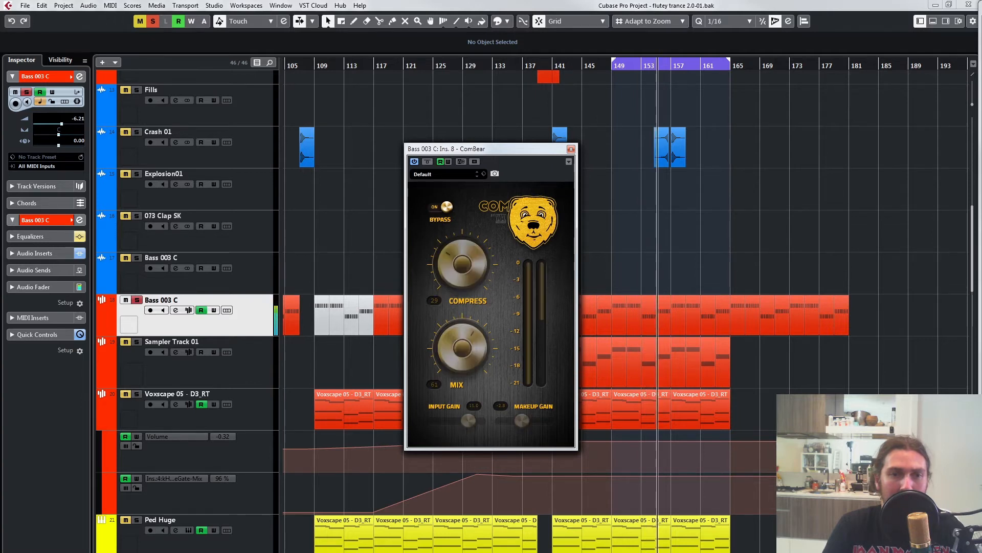
click(440, 207)
drag(522, 420, 520, 420)
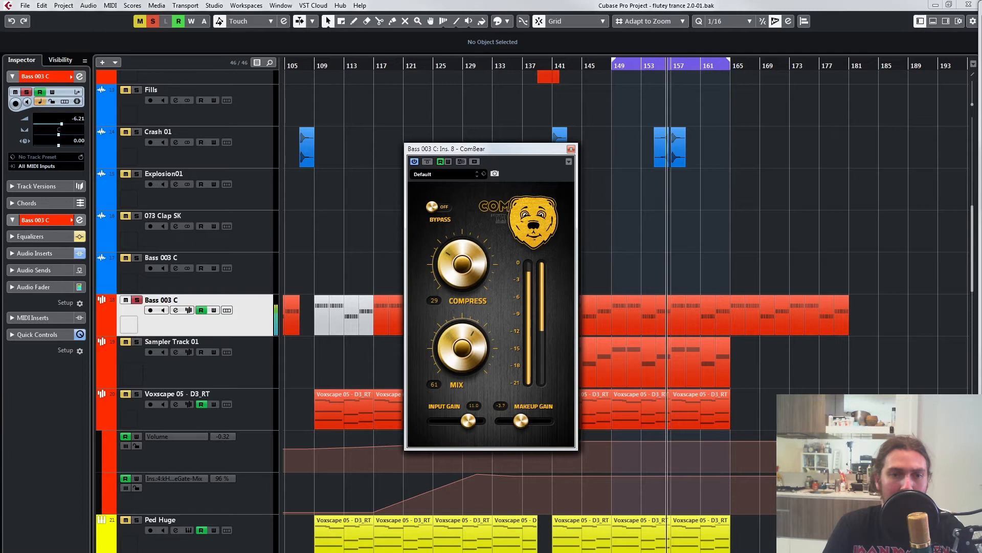
click(441, 207)
click(440, 207)
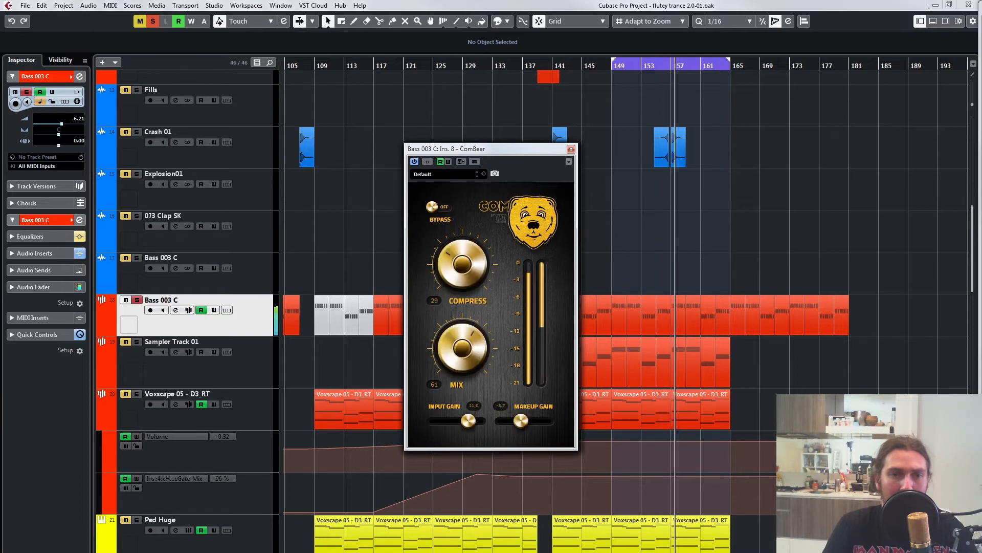
drag(521, 421, 520, 420)
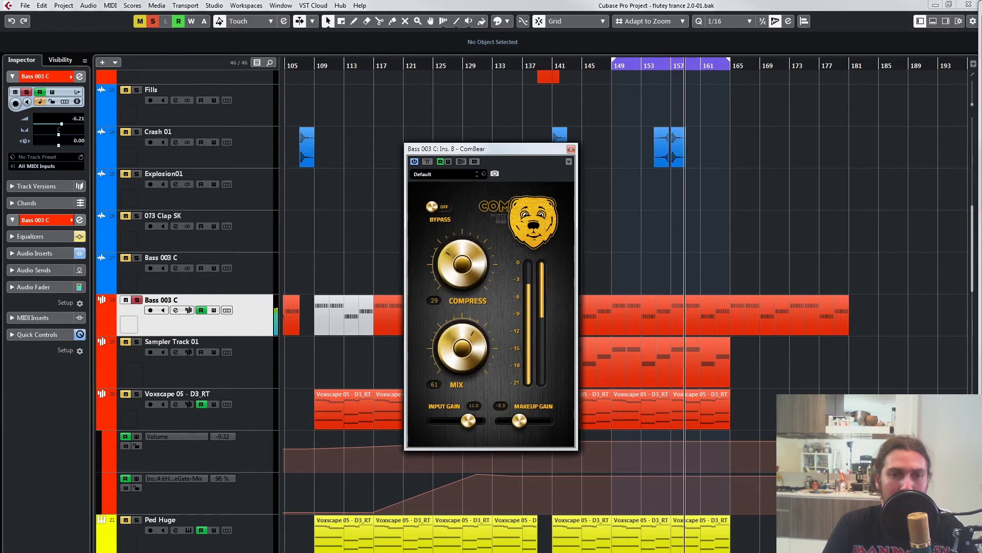
click(440, 207)
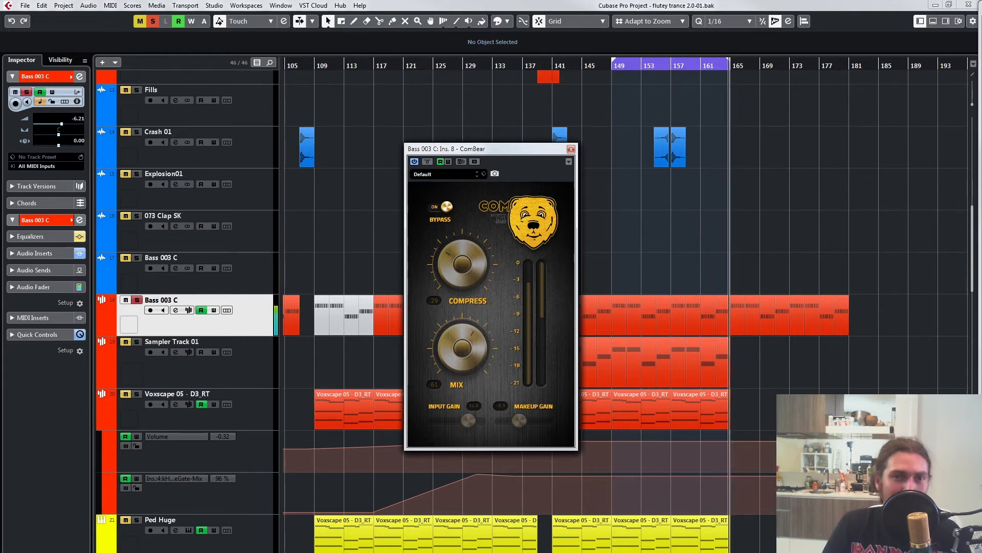
click(441, 207)
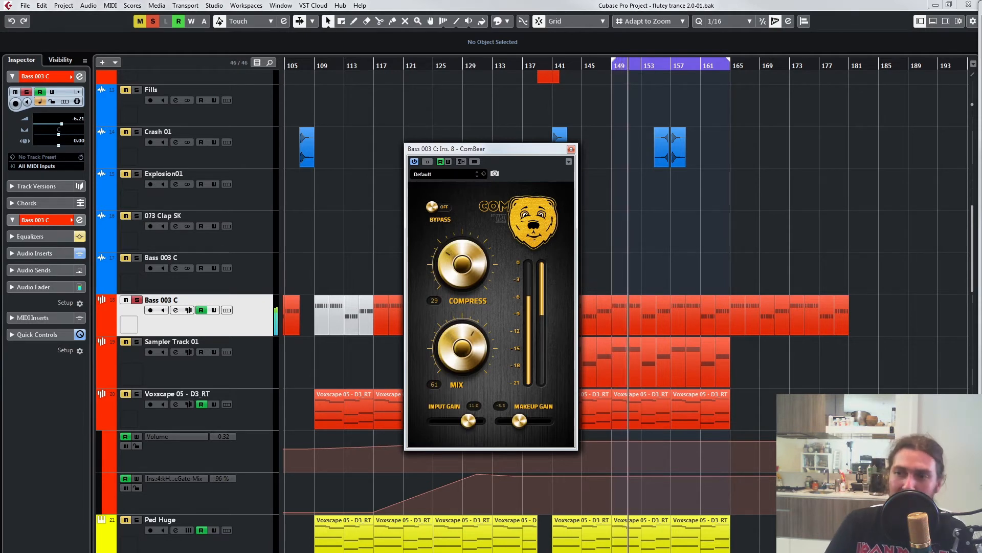
Step: Solo the BEAT group alongside the bass and compare the bass ComBear bypassed and active
click(137, 300)
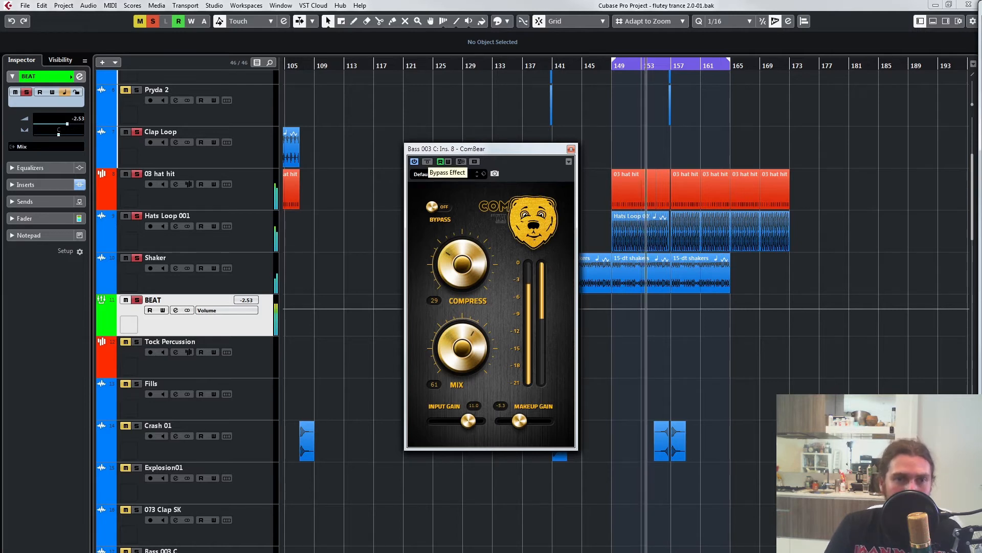
click(427, 161)
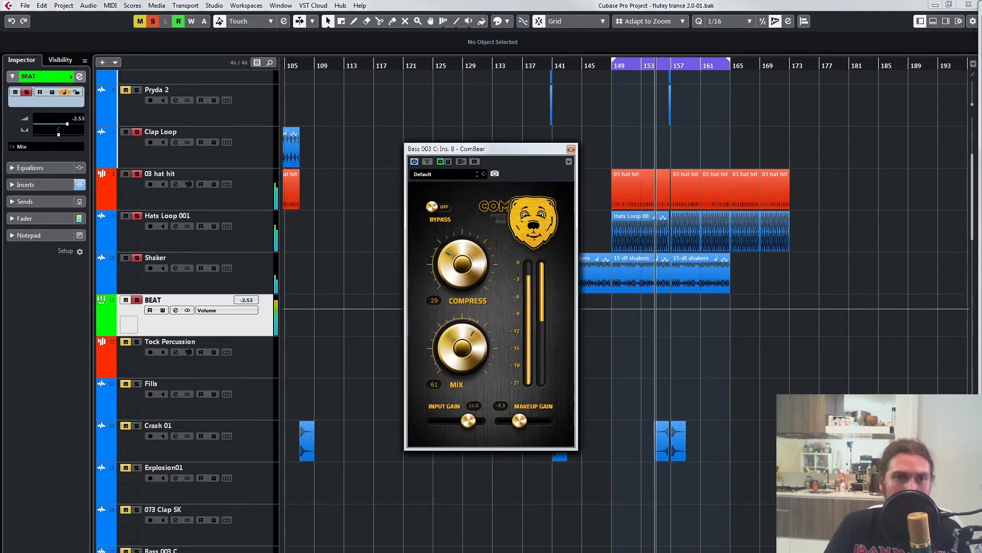
click(440, 207)
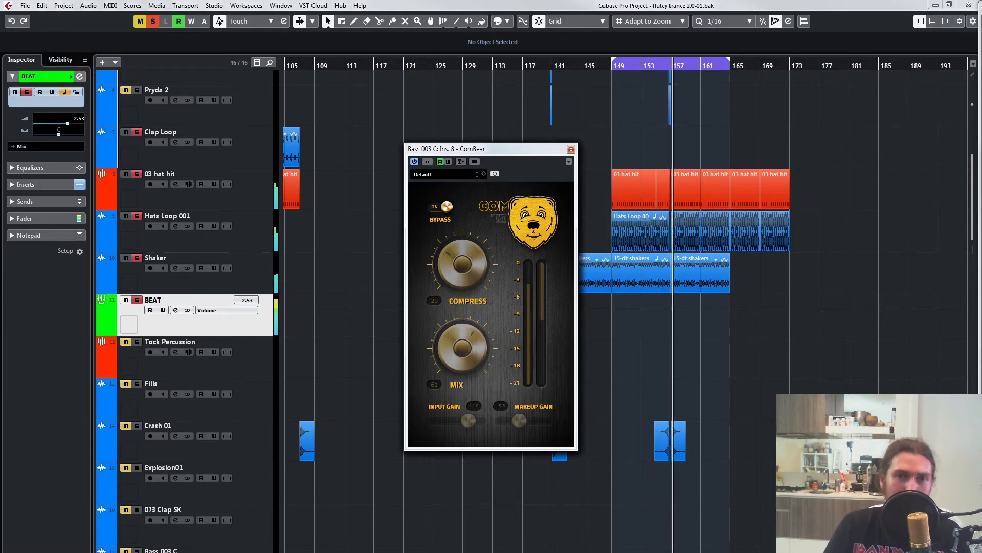
click(440, 207)
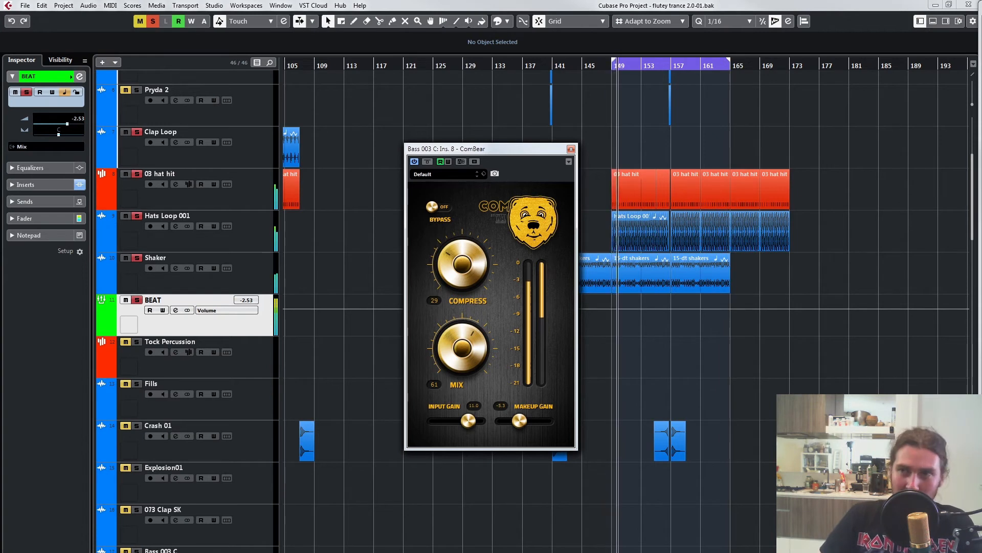
Step: Clear the solos, compare the bass ComBear bypassed and active in the full mix, and return to the loop start
key(s)
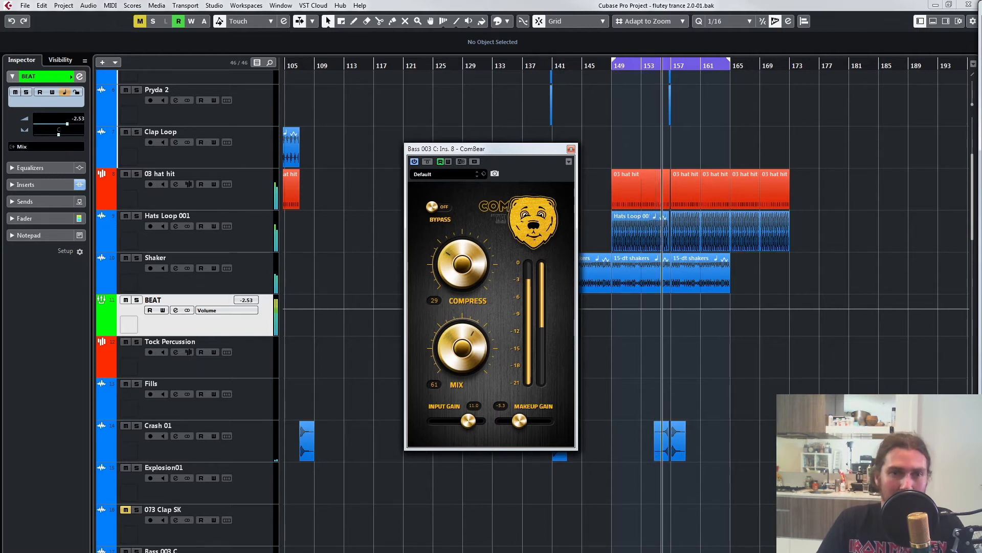
click(439, 207)
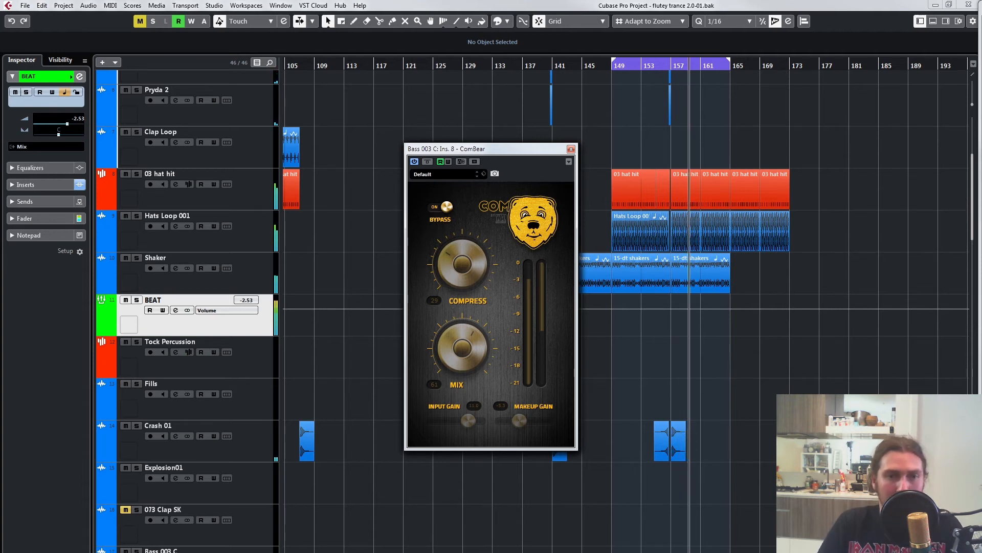
click(439, 206)
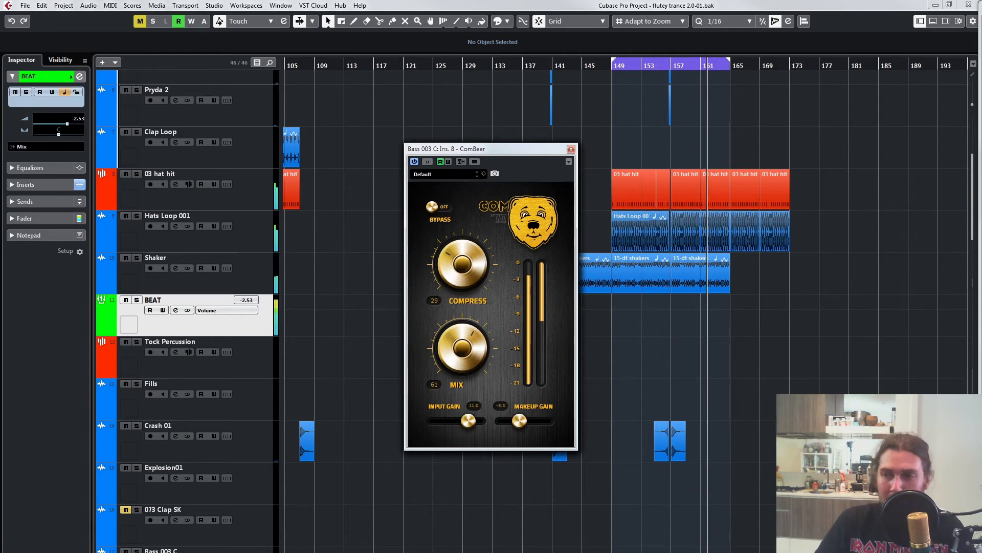
key(KP_1)
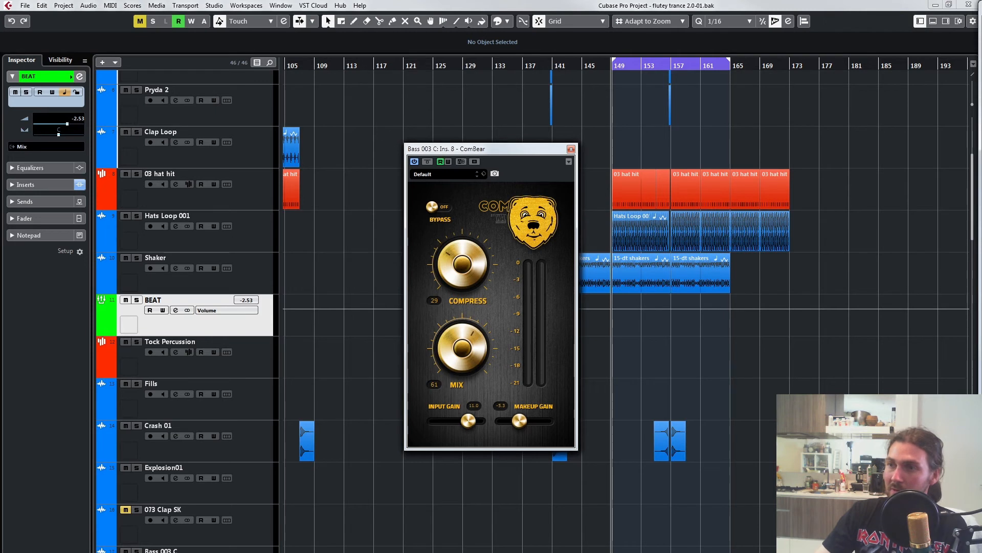
Step: Close the bass ComBear, solo the Leads group with its own ComBear open, and play the loop
mouse_move(491, 149)
mouse_down()
mouse_move(491, 138)
mouse_move(424, 171)
mouse_move(508, 143)
mouse_up()
click(571, 149)
click(572, 149)
click(571, 149)
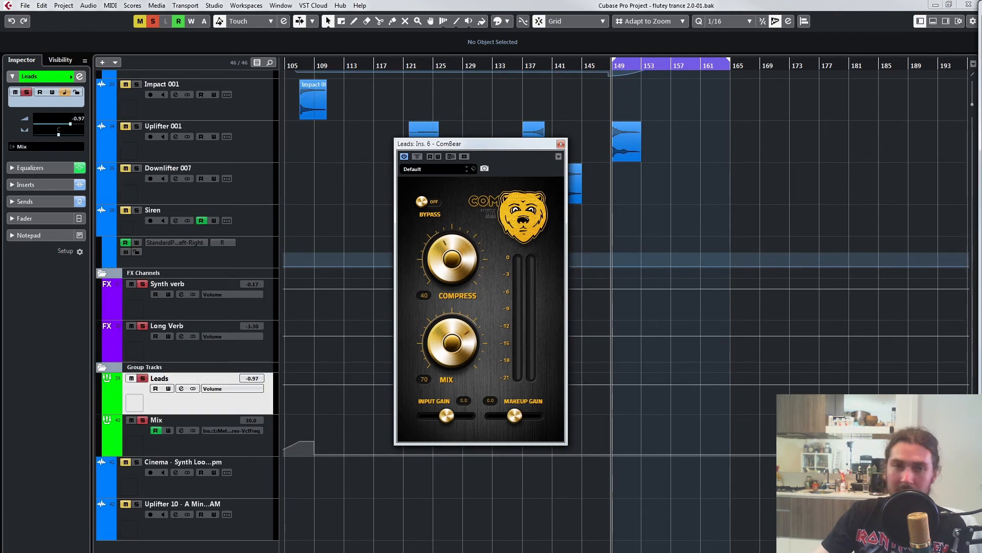
key(space)
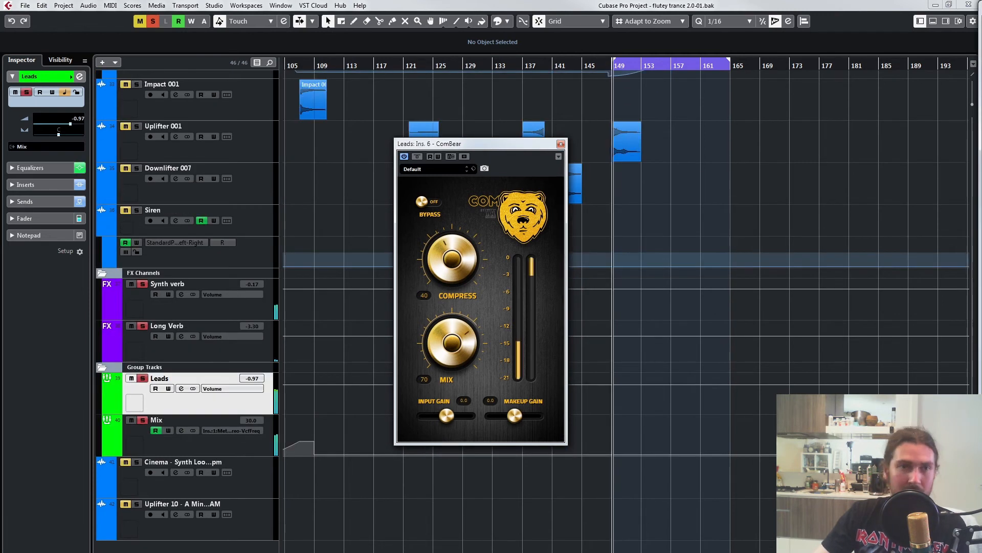
drag(481, 144, 539, 136)
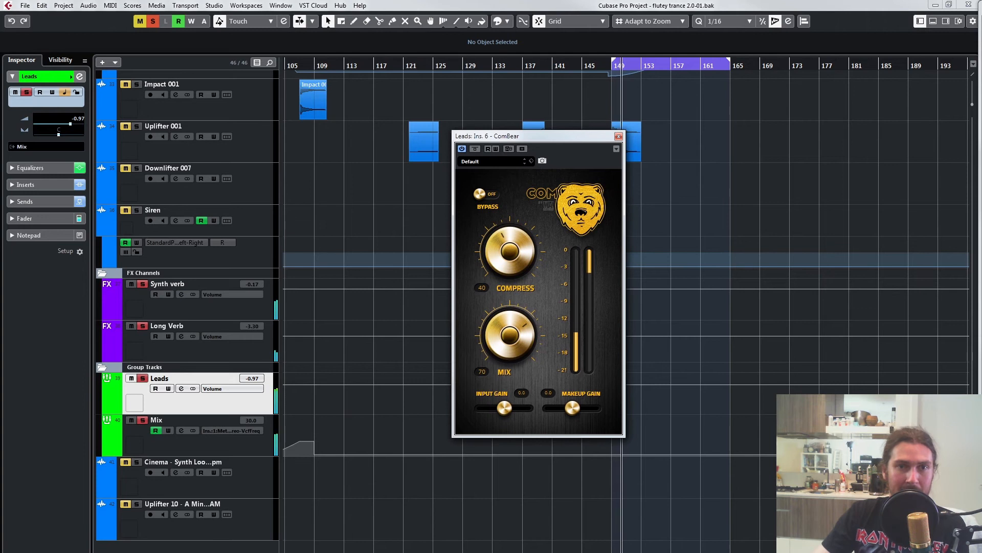
Step: Set the Leads group's ComBear to Compress 35, Mix 70, input gain about 9.5 and makeup gain -4.7
drag(510, 251, 509, 241)
drag(510, 335, 509, 304)
mouse_move(504, 407)
mouse_down()
mouse_move(529, 408)
mouse_move(515, 408)
mouse_up()
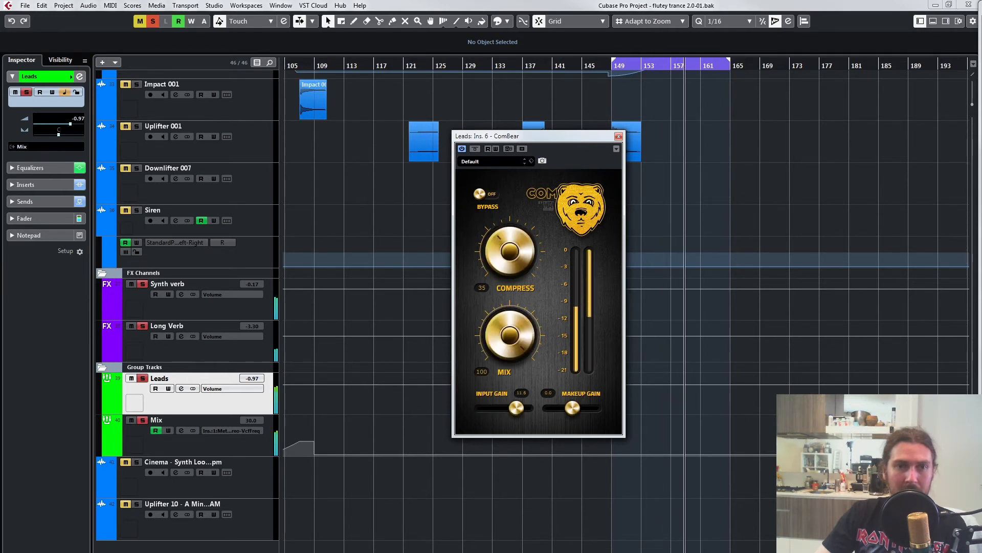
drag(572, 407, 570, 408)
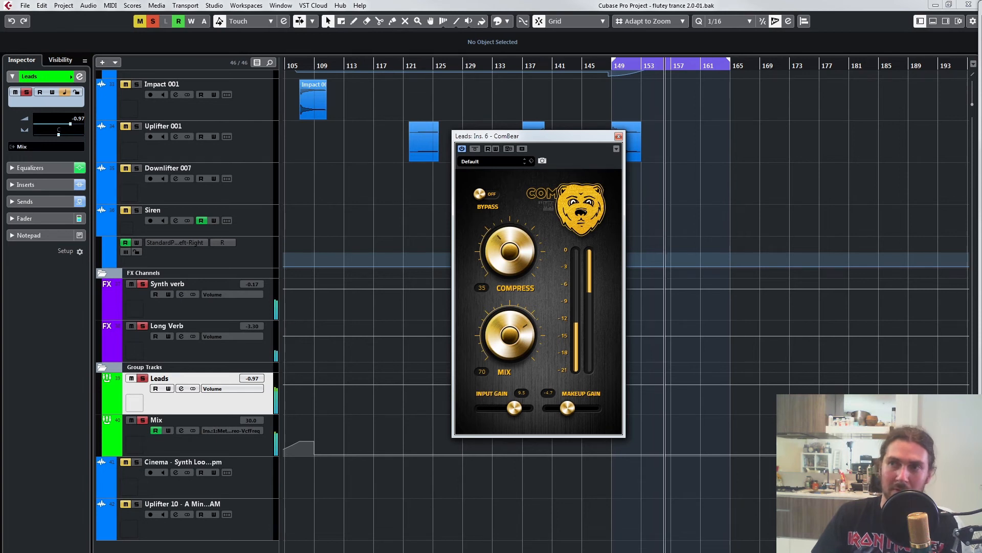
Step: Unsolo the Leads group and compare its ComBear bypassed and active twice in the full mix
key(s)
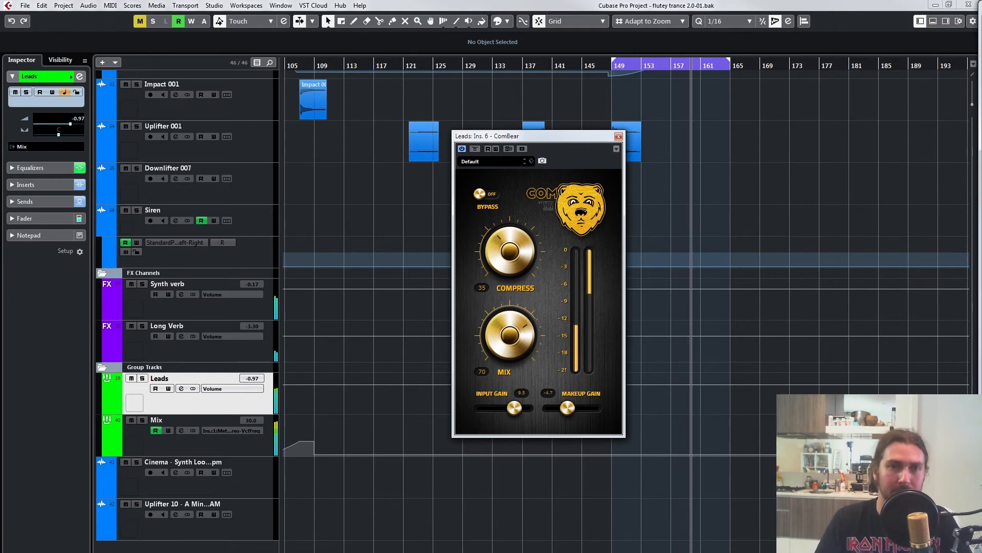
click(487, 194)
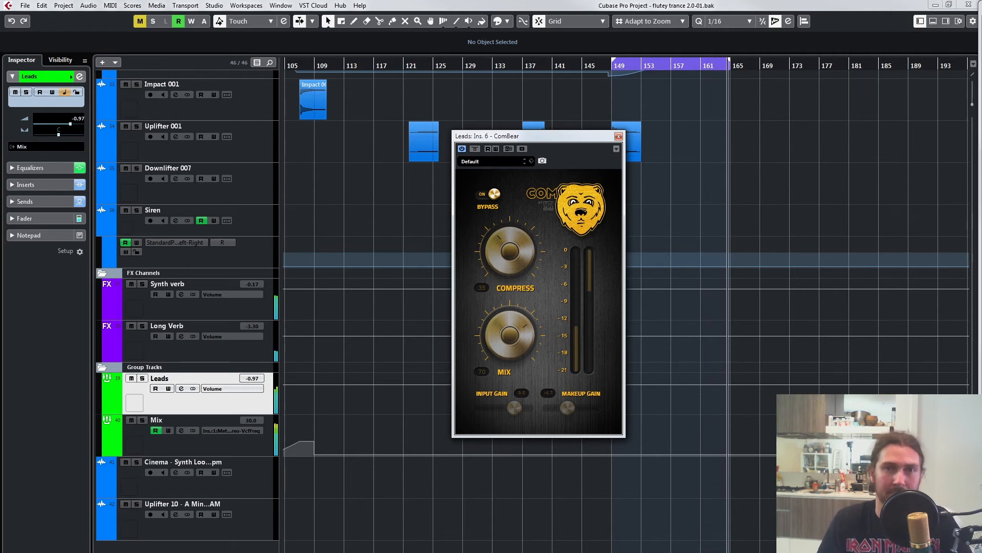
click(488, 194)
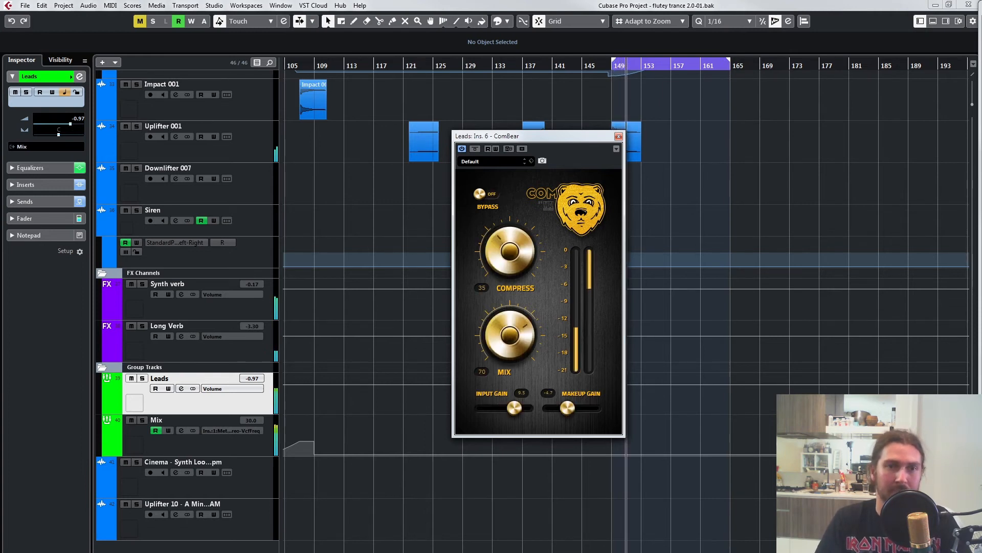
click(487, 194)
click(488, 194)
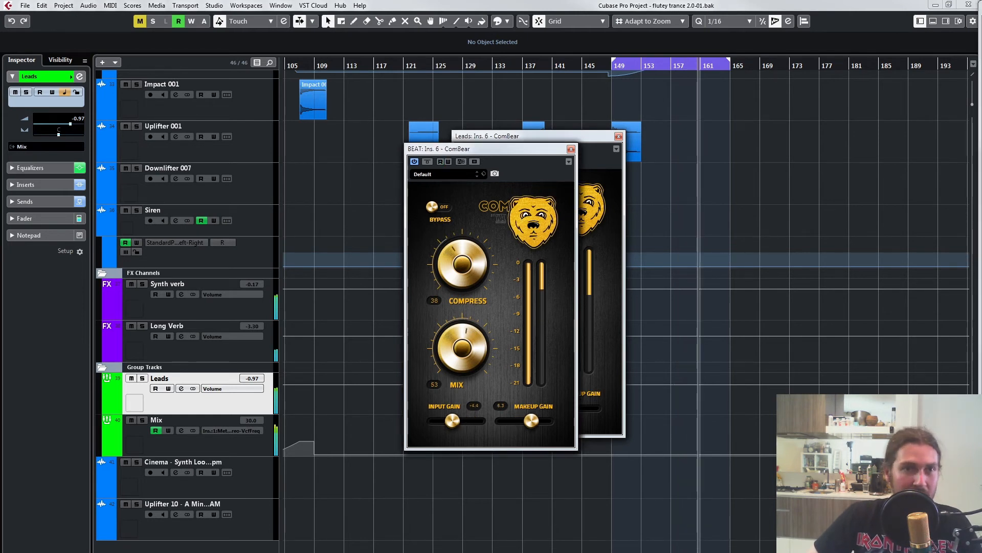
Step: Arrange the BEAT, Bass and Leads ComBear windows side by side so all three can be operated together
drag(492, 149, 737, 138)
drag(492, 148, 356, 136)
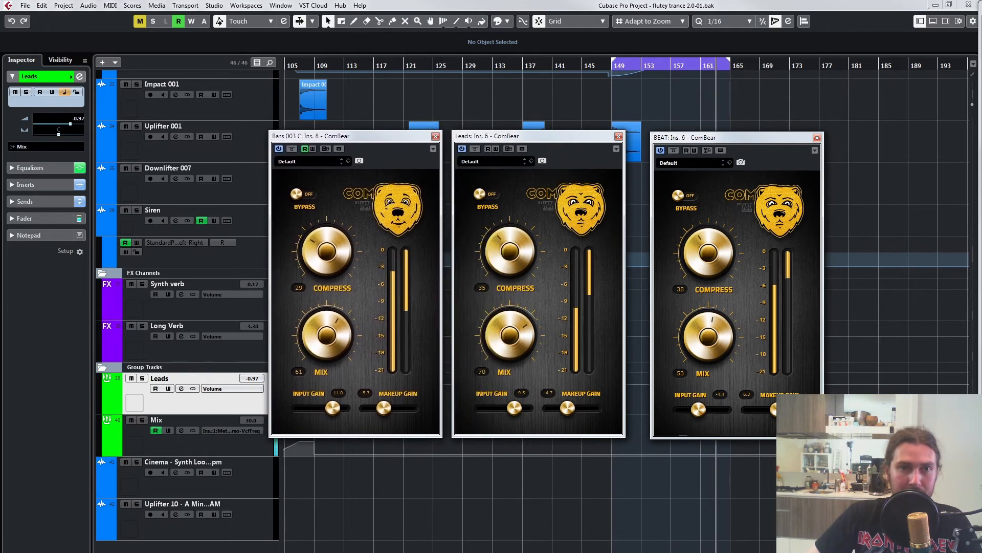
drag(738, 137, 718, 135)
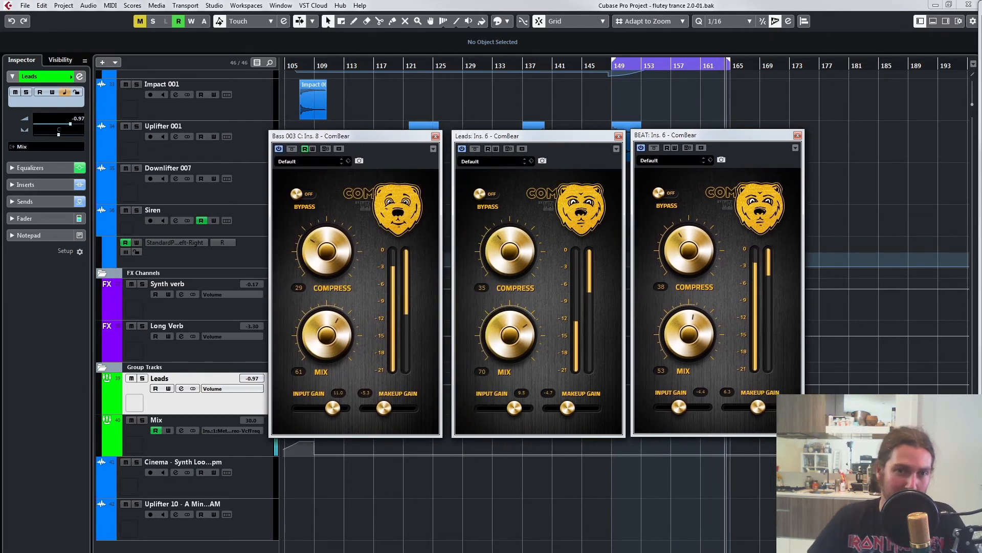
Step: Compare the full trance mix with the Bass, Leads and BEAT ComBears all bypassed and all active again
click(303, 194)
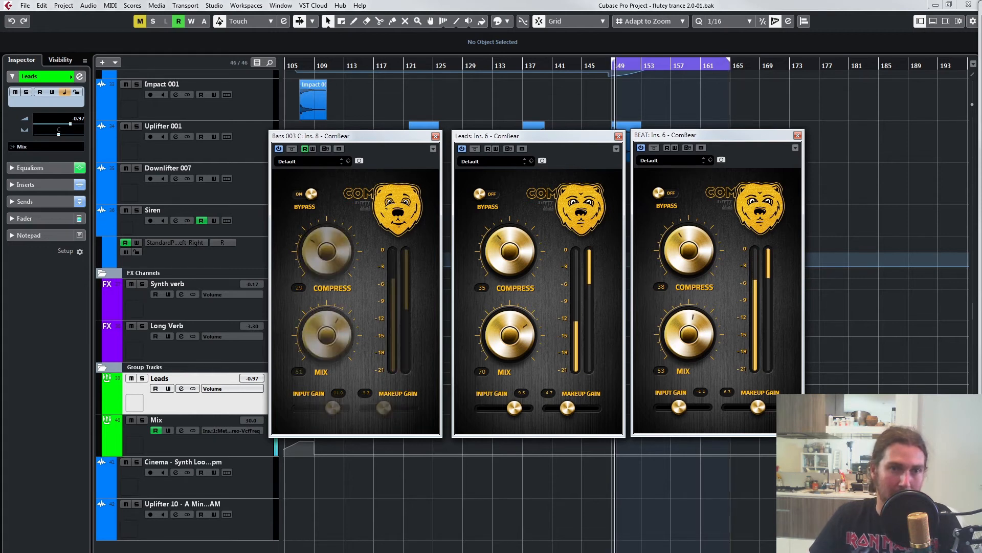
click(486, 194)
click(666, 192)
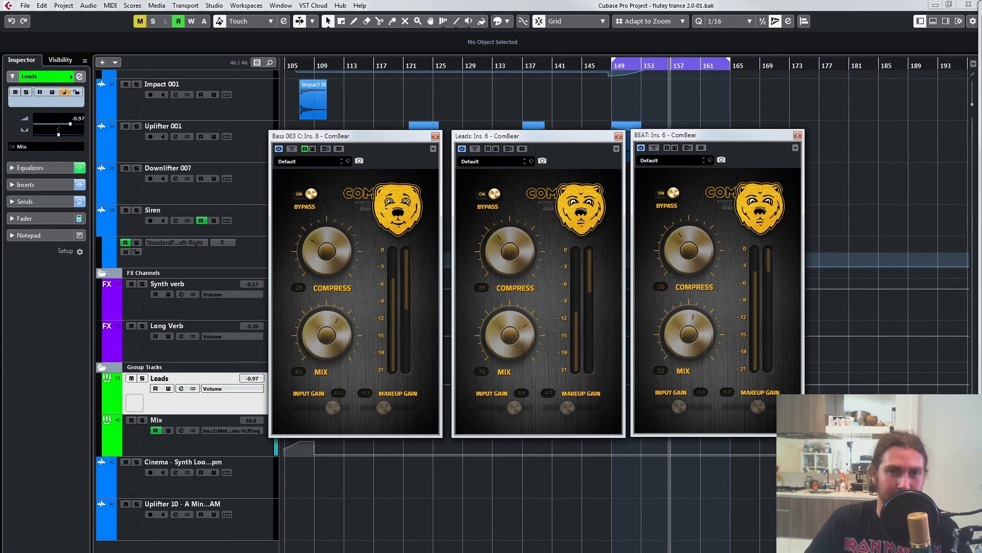
click(667, 193)
click(494, 193)
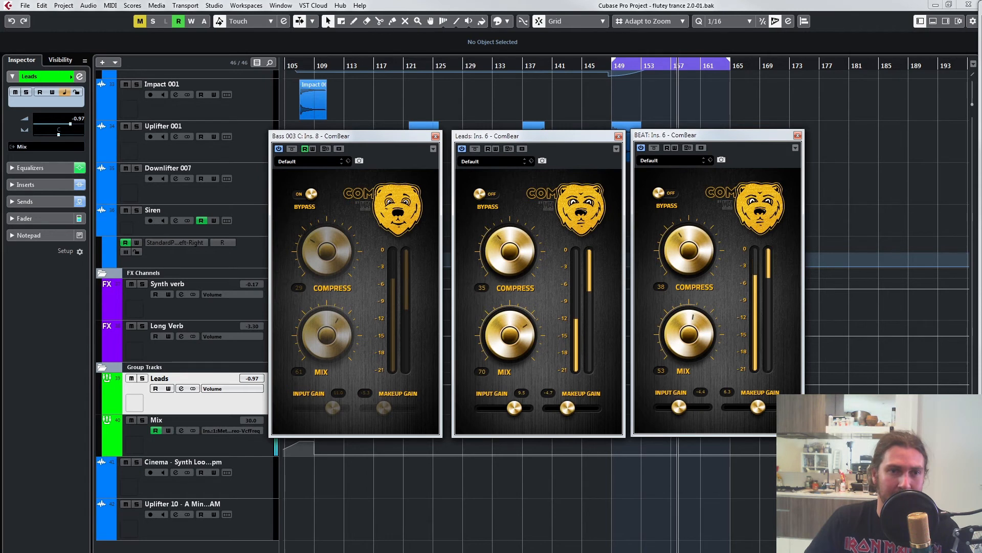
click(311, 194)
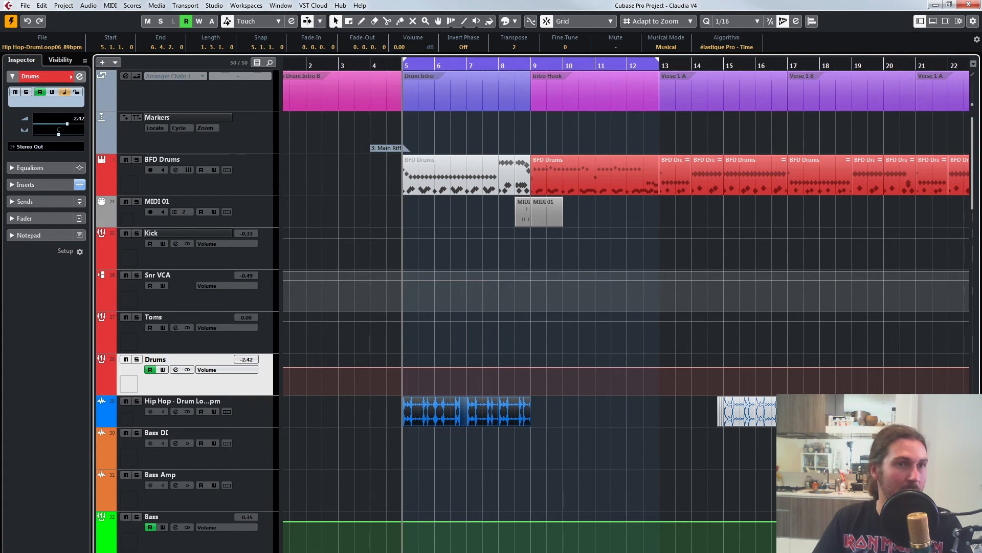
Step: Open the ComBear on the Hip Hop drum loop track, solo the track and play it looped from bar 5 to 9
click(188, 402)
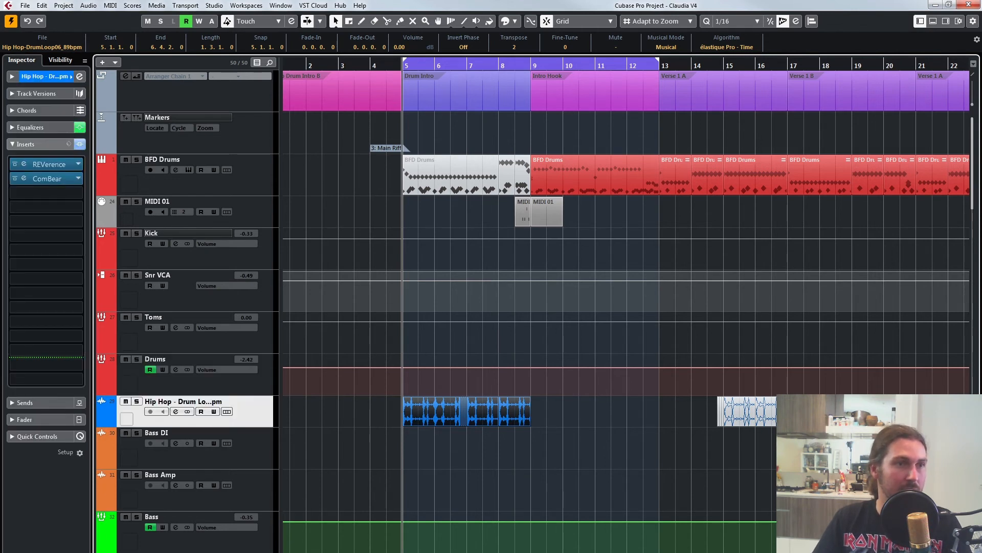
click(24, 178)
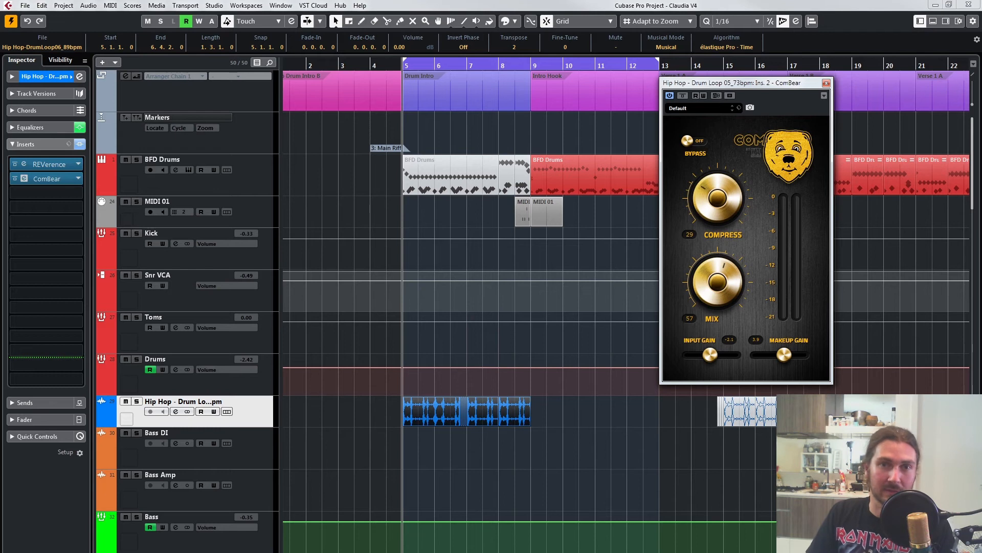
key(s)
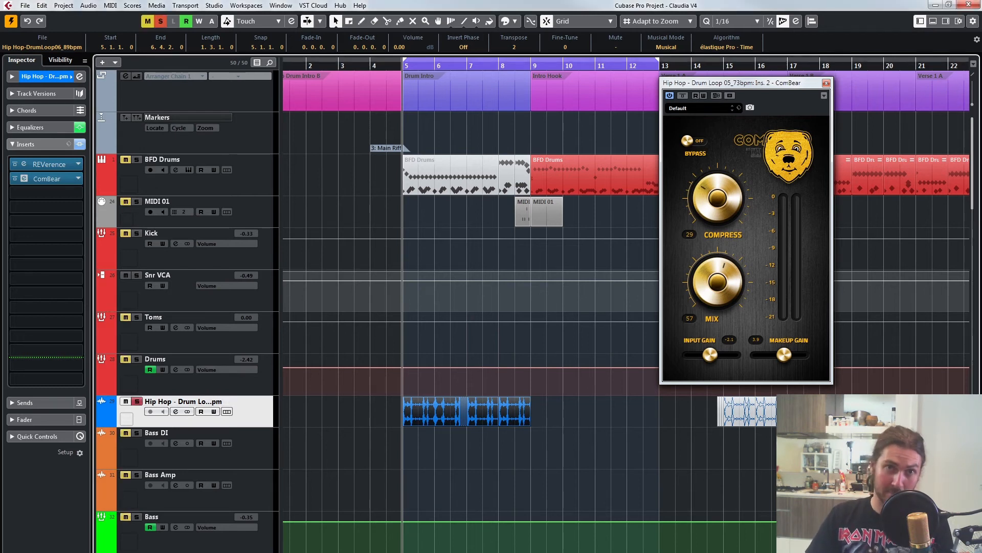
drag(658, 60, 514, 60)
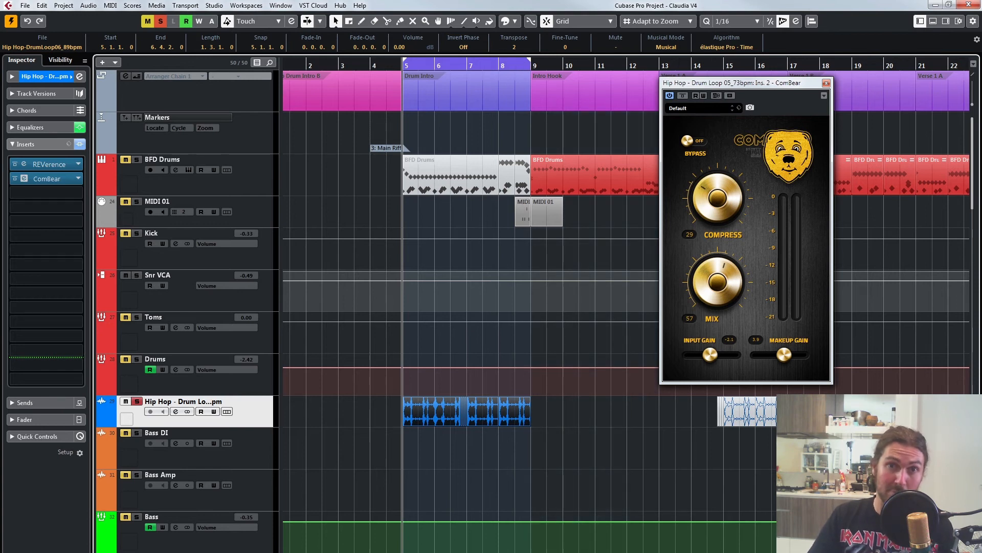
key(space)
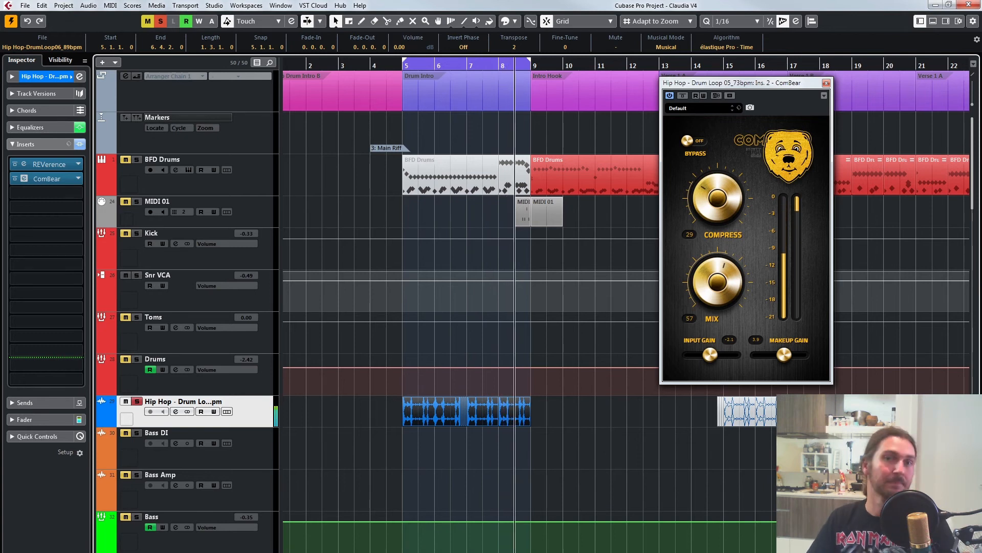
Step: Compare the soloed drum loop with its ComBear bypassed and active, and set its Mix to 42 after trying 100
click(695, 141)
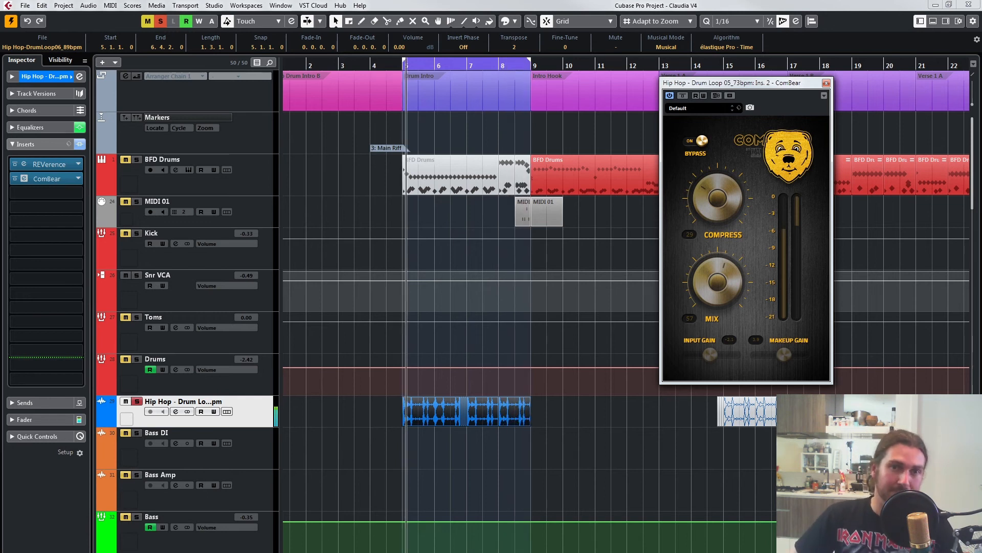
click(695, 141)
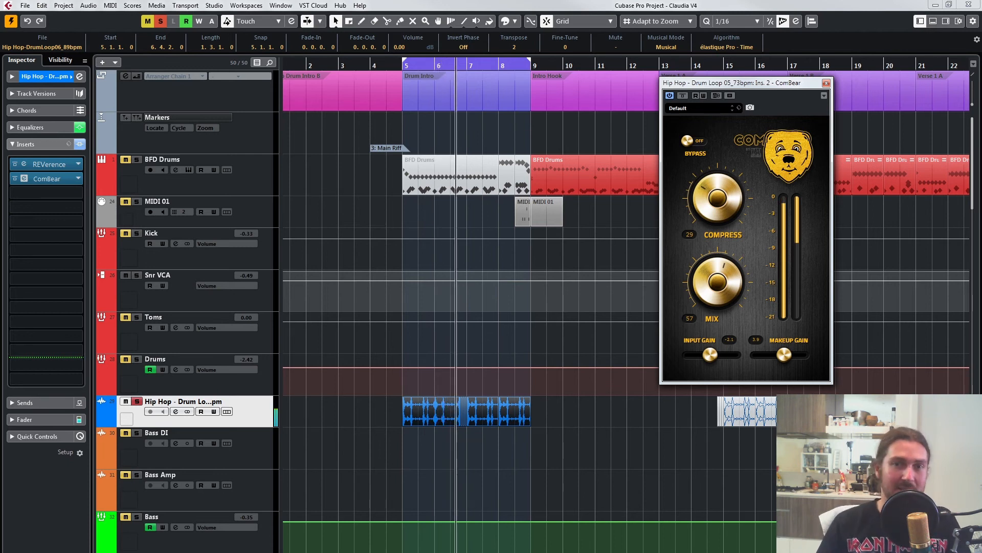
drag(718, 282, 718, 246)
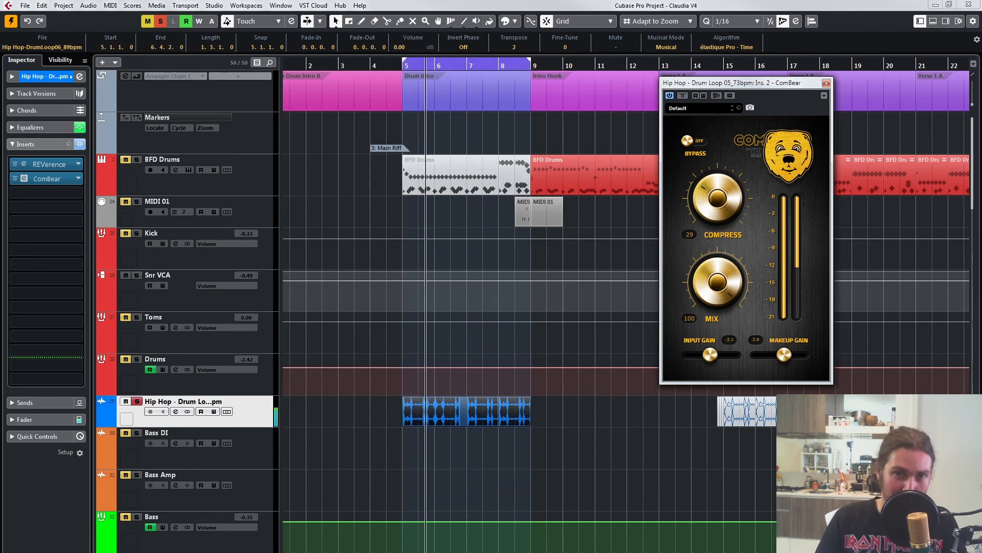
drag(717, 282, 718, 330)
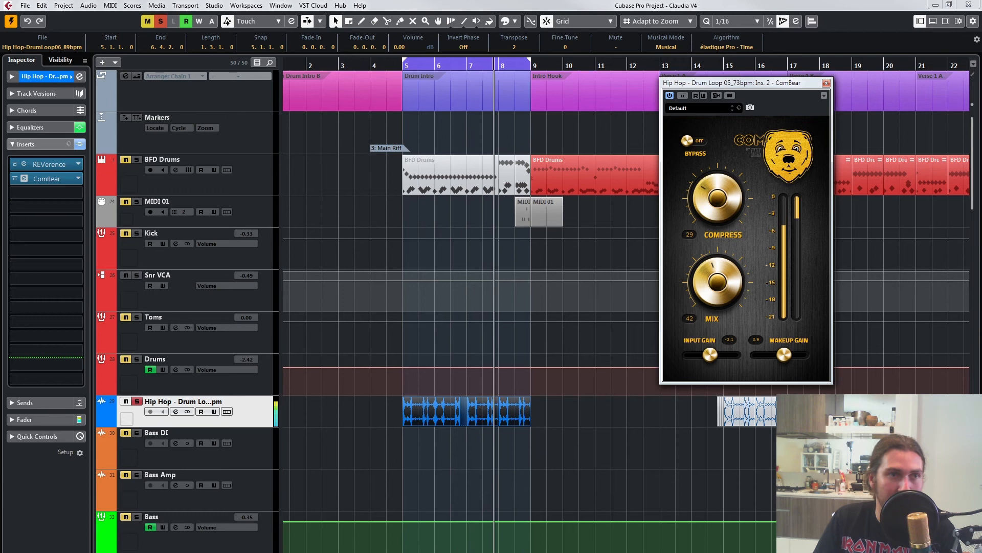
Step: Clear the solo and compare the drum loop's ComBear bypassed and active in the full mix
click(161, 21)
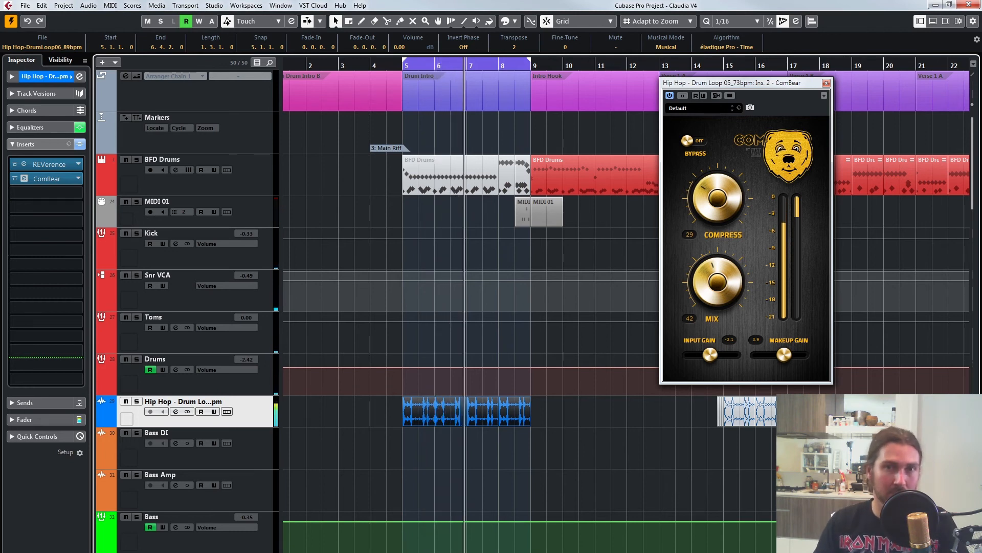
click(694, 141)
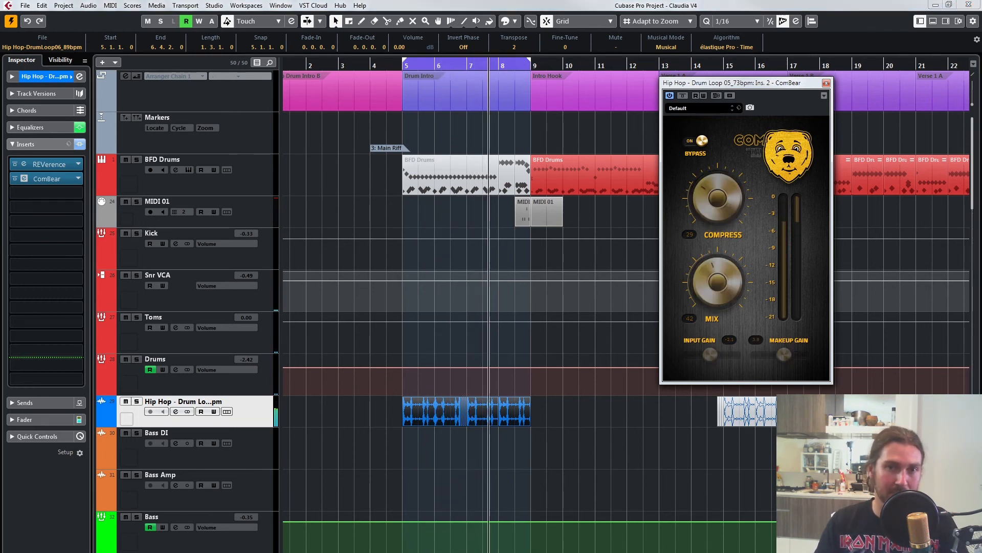
click(695, 141)
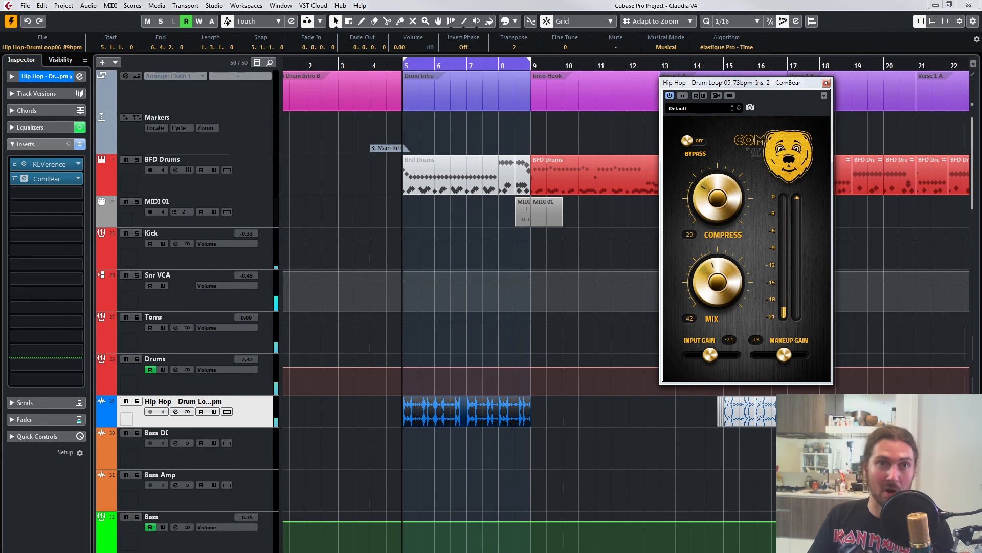
Step: Move the loop range to the Intro Hook at bars 9 to 13, and play it with the drum tracks soloed
drag(530, 60, 835, 60)
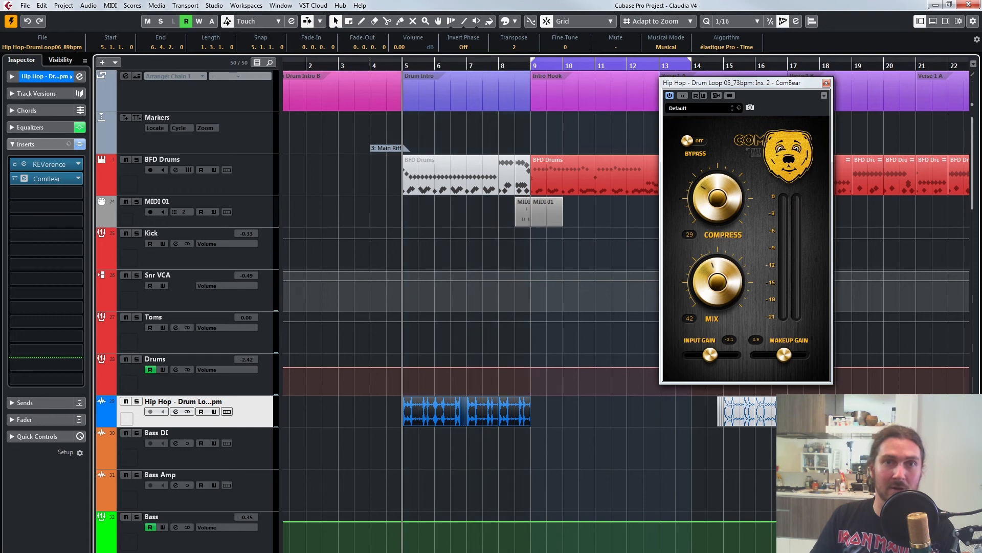
key(space)
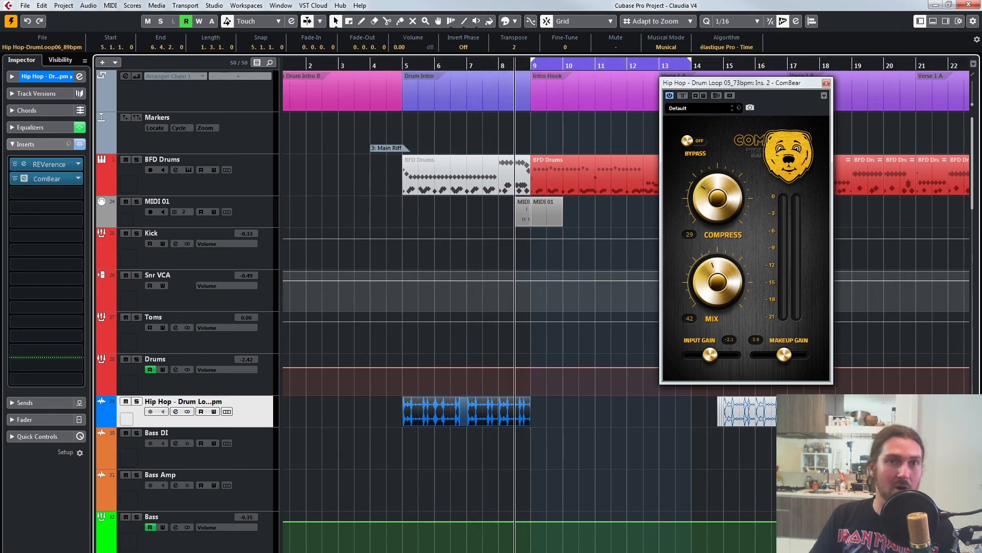
key(space)
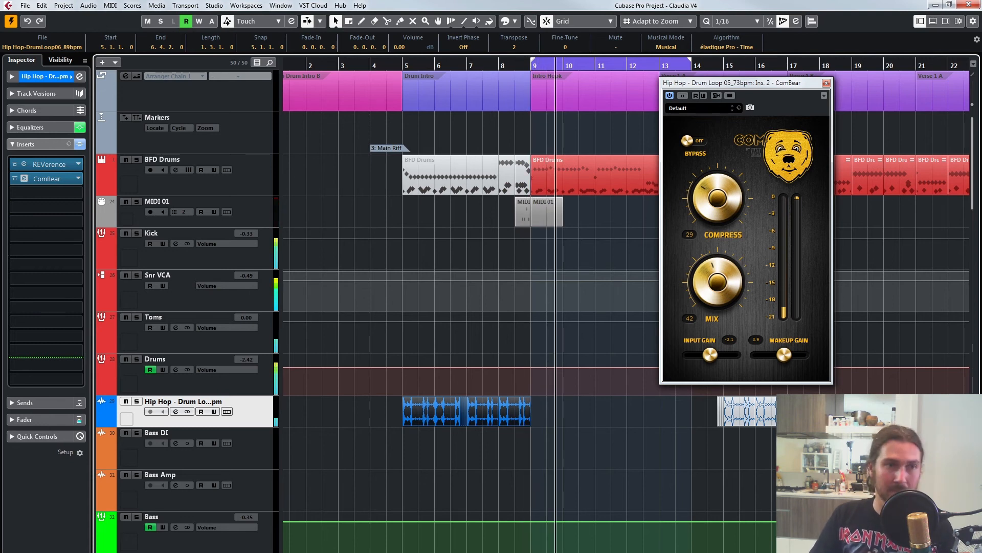
click(190, 381)
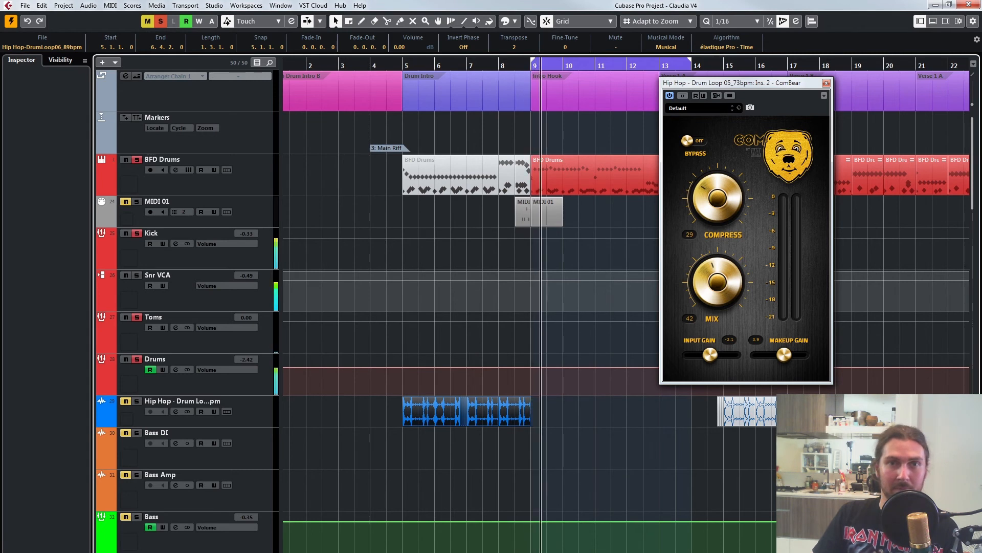
drag(690, 61, 659, 60)
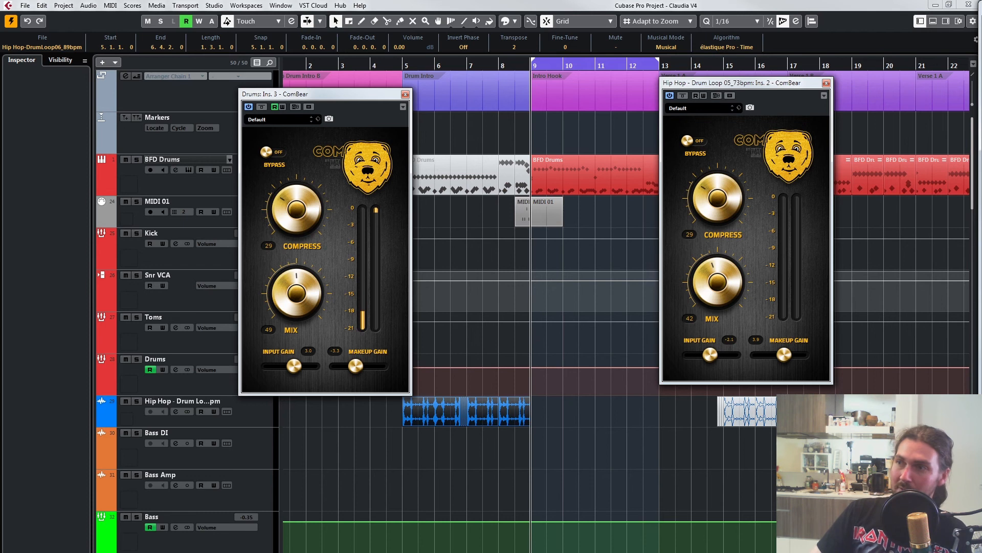
Step: Place the Stereo Out ComBear between the other two windows, and extend the loop to start at bar 5 with the cursor there
mouse_move(491, 95)
mouse_down()
mouse_move(486, 68)
mouse_move(250, 131)
mouse_move(469, 89)
mouse_move(484, 46)
mouse_move(505, 87)
mouse_move(489, 102)
mouse_up()
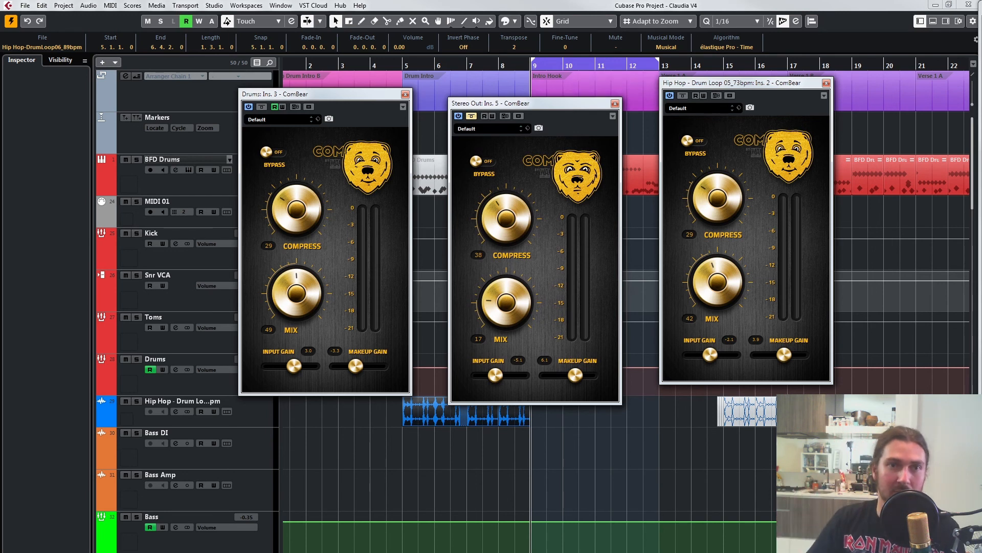
drag(543, 104, 516, 86)
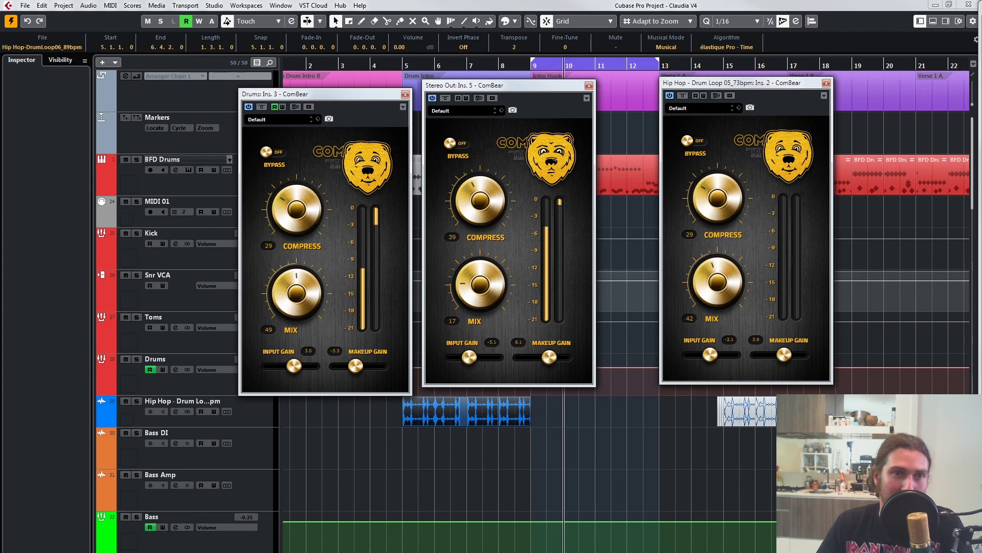
click(370, 66)
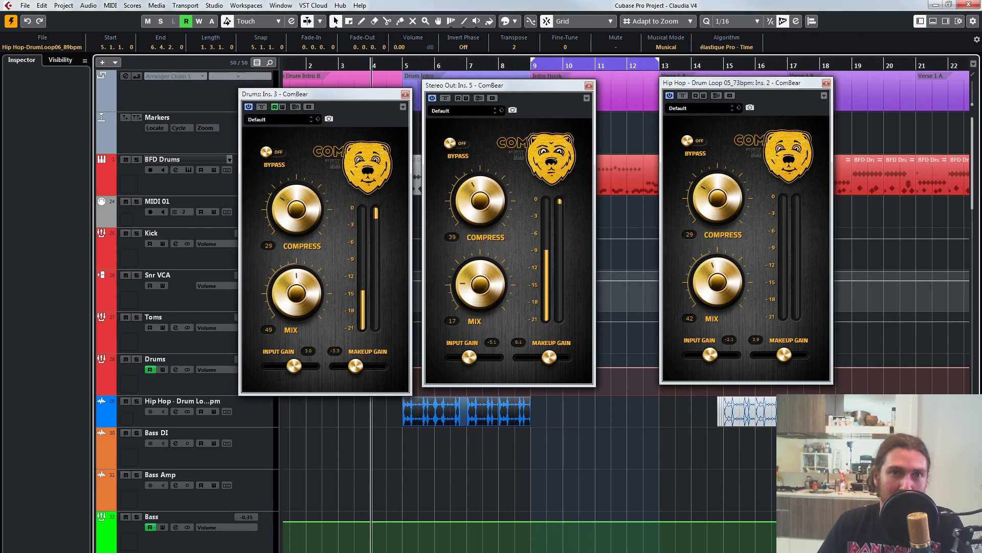
key(space)
drag(533, 60, 404, 61)
click(403, 67)
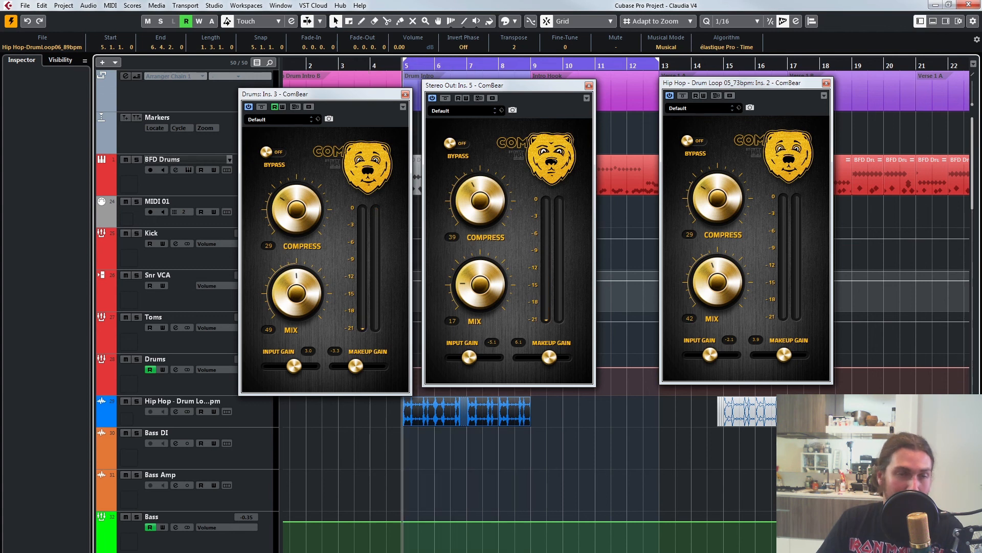
Step: Compare the loop with the Drums, Stereo Out and Hip Hop drum loop ComBears all bypassed and all active again
click(273, 152)
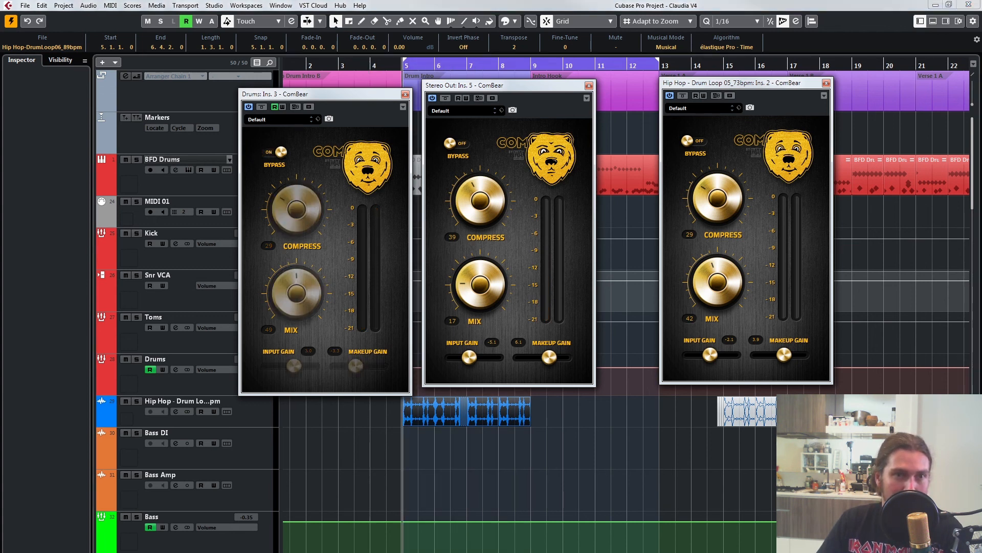
click(457, 144)
click(695, 141)
key(space)
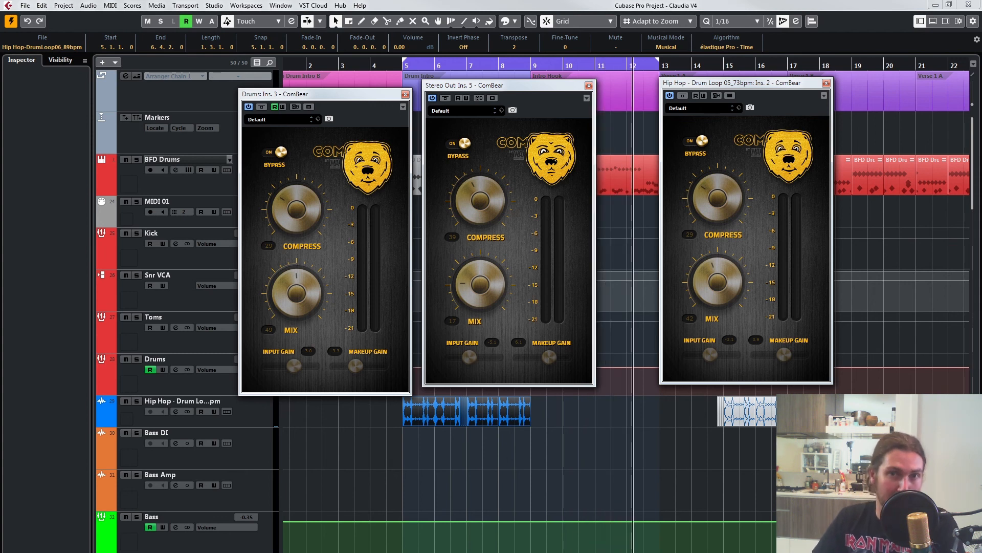
click(696, 141)
click(464, 143)
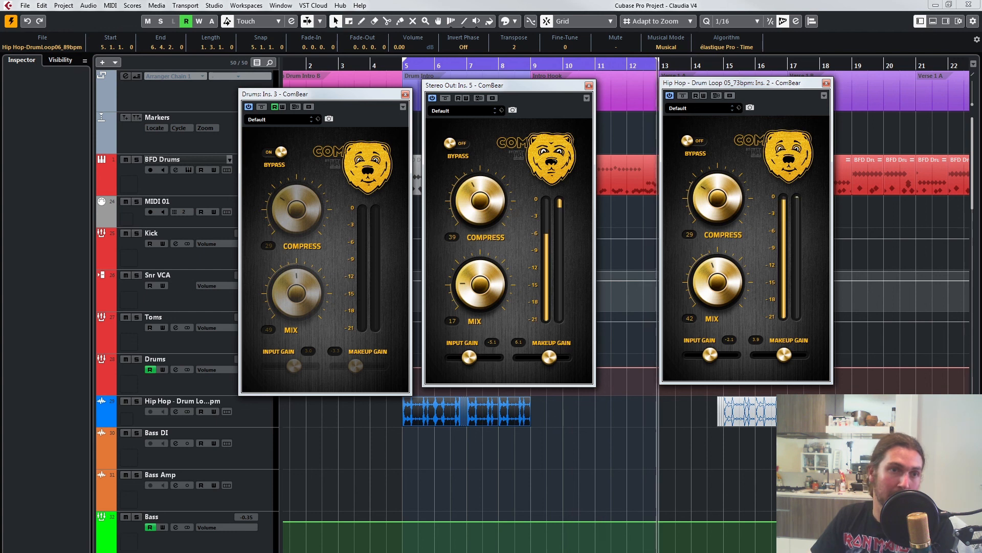
click(280, 152)
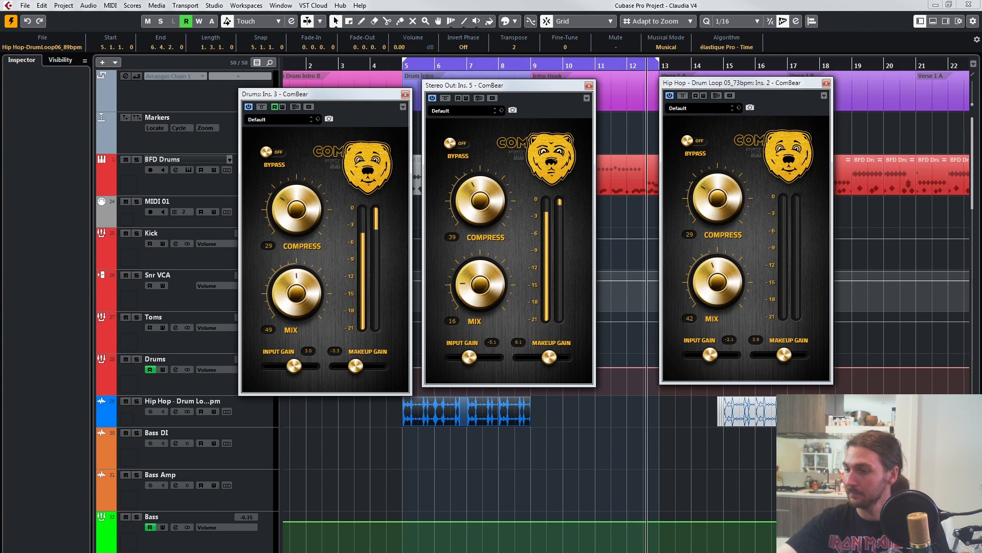
key(space)
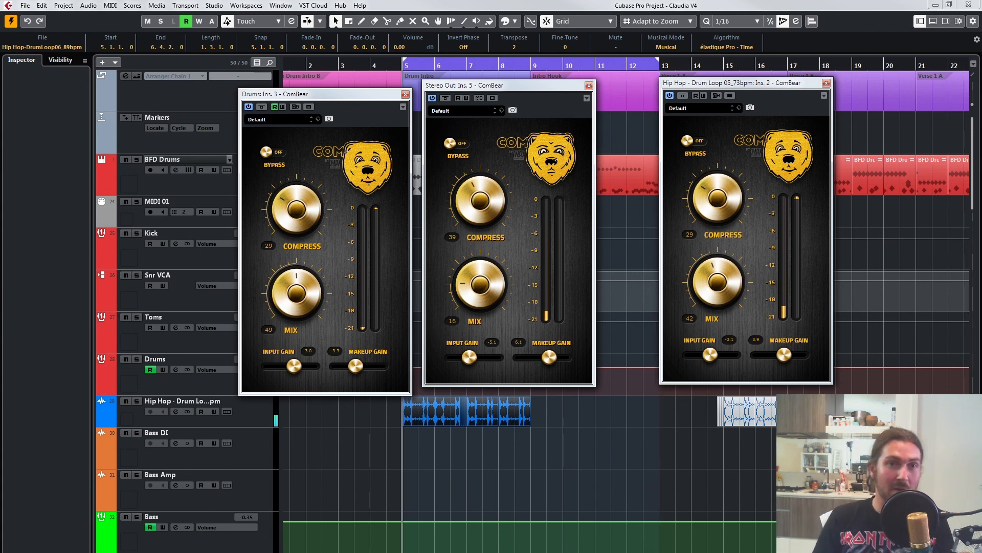